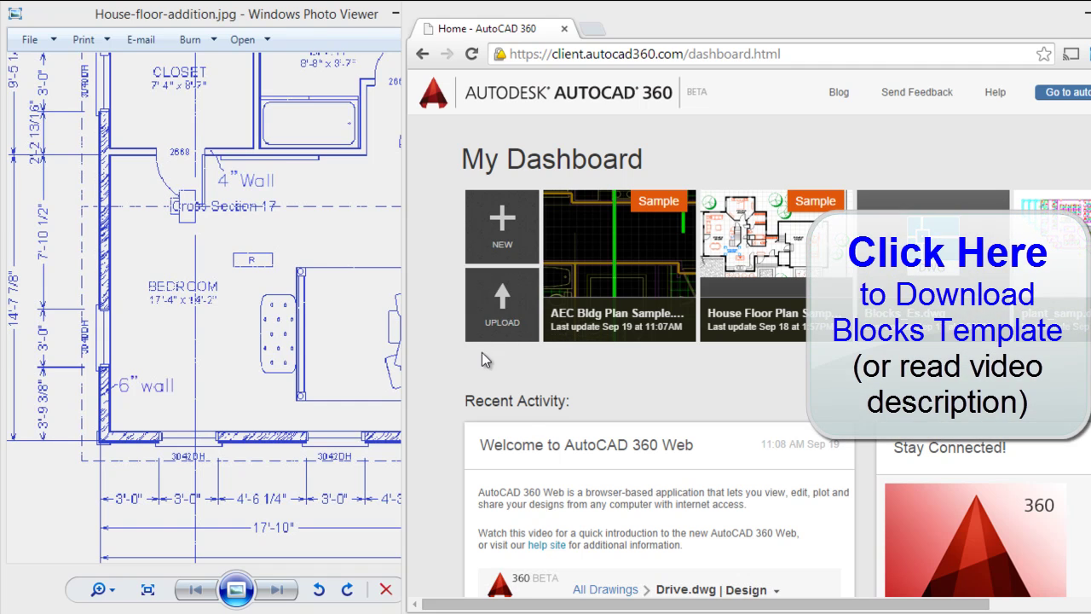
# - Upload the drawing blocks_House.dwg from the Cad Practice folder to the dashboard
pyautogui.click(501, 302)
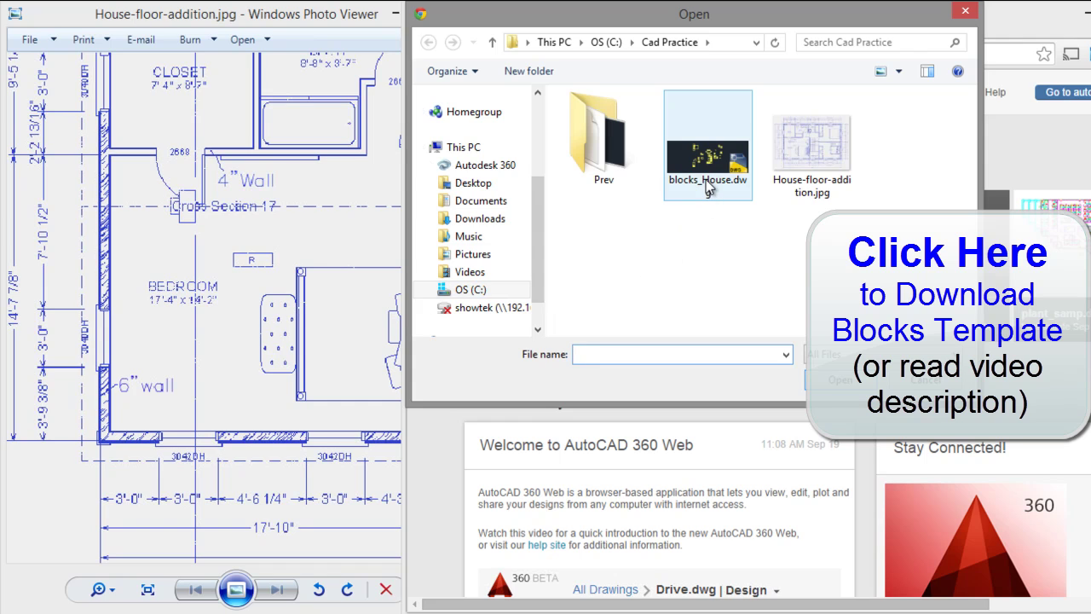
pyautogui.click(708, 188)
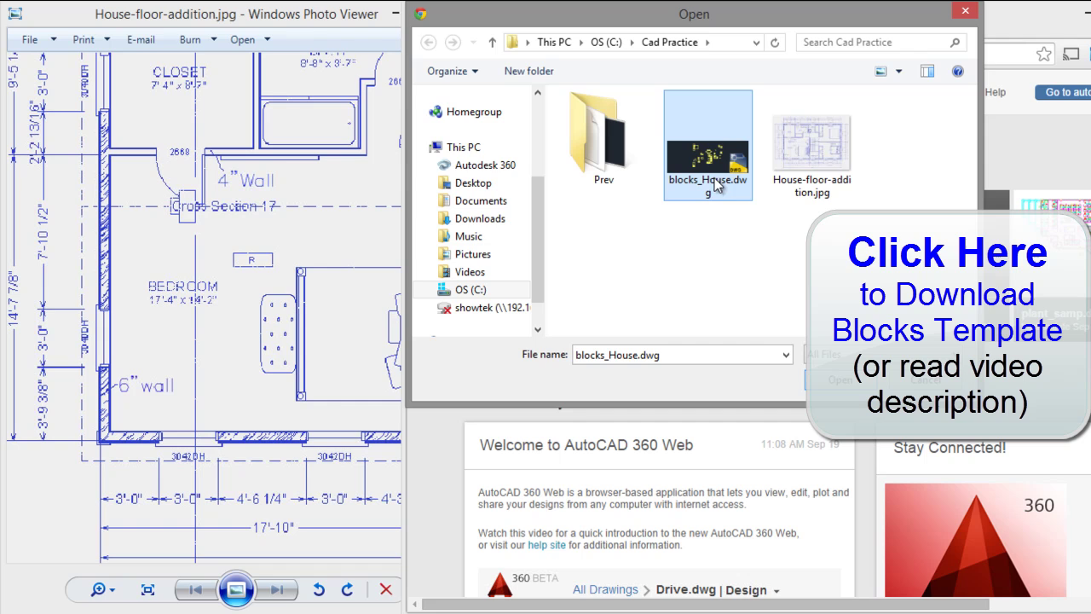
pyautogui.doubleClick(716, 183)
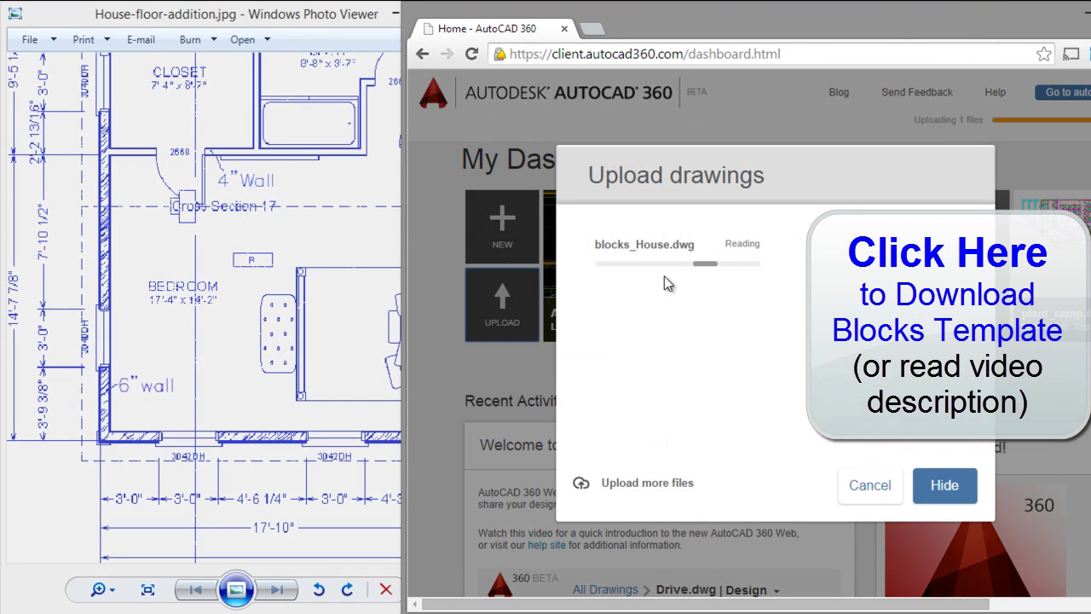
pyautogui.click(925, 478)
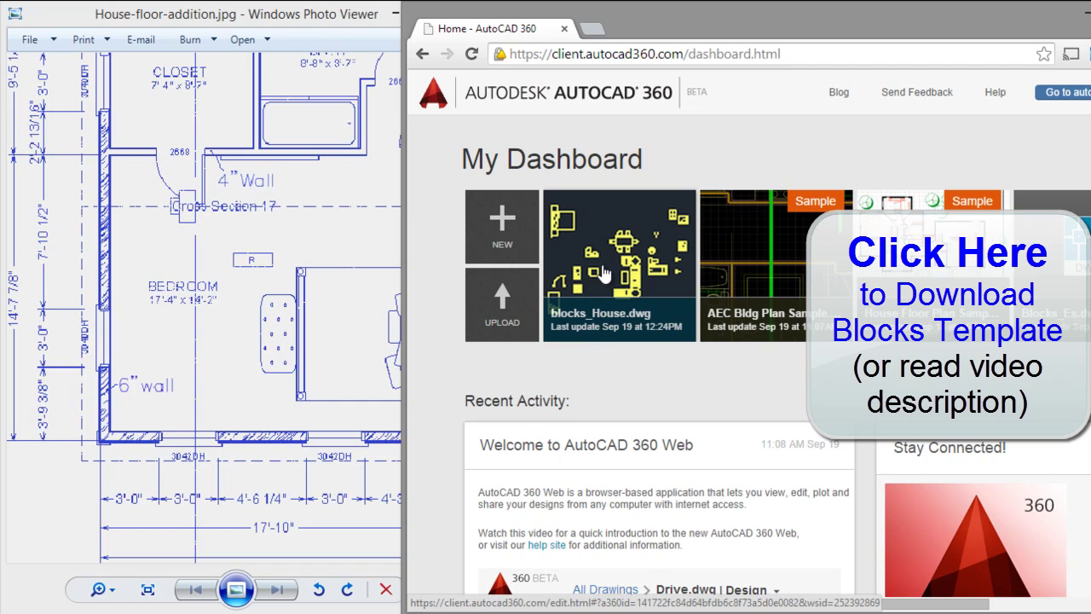
# - Open the uploaded blocks_House.dwg, fit the whole drawing in view and maximize the browser window
pyautogui.click(615, 329)
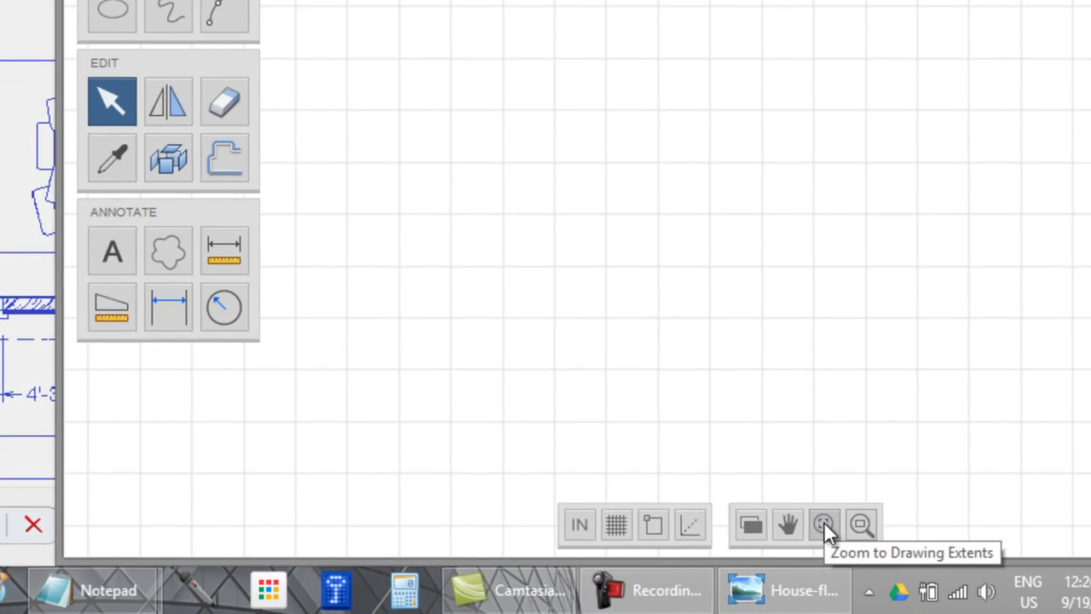
pyautogui.click(824, 523)
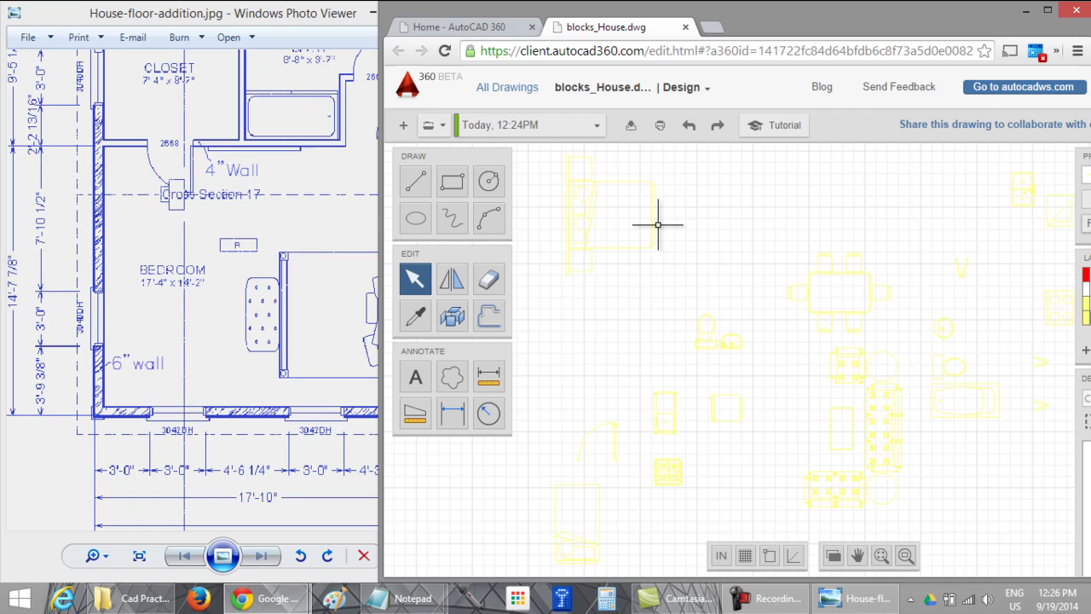
pyautogui.click(1047, 11)
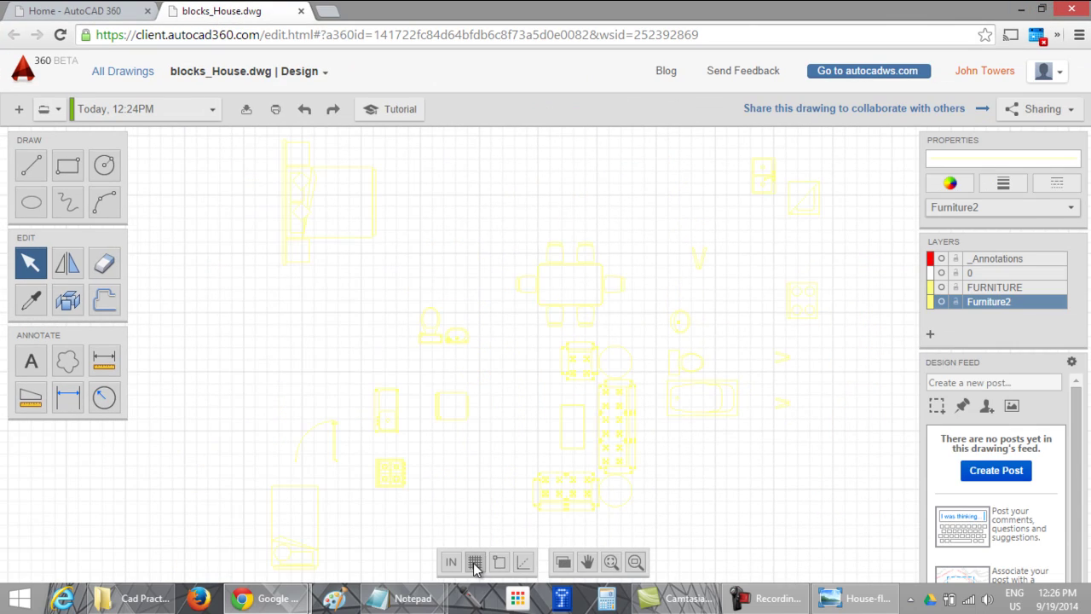
# - Try the Grayscale display mode and set the drawing's display to Classic
pyautogui.click(563, 563)
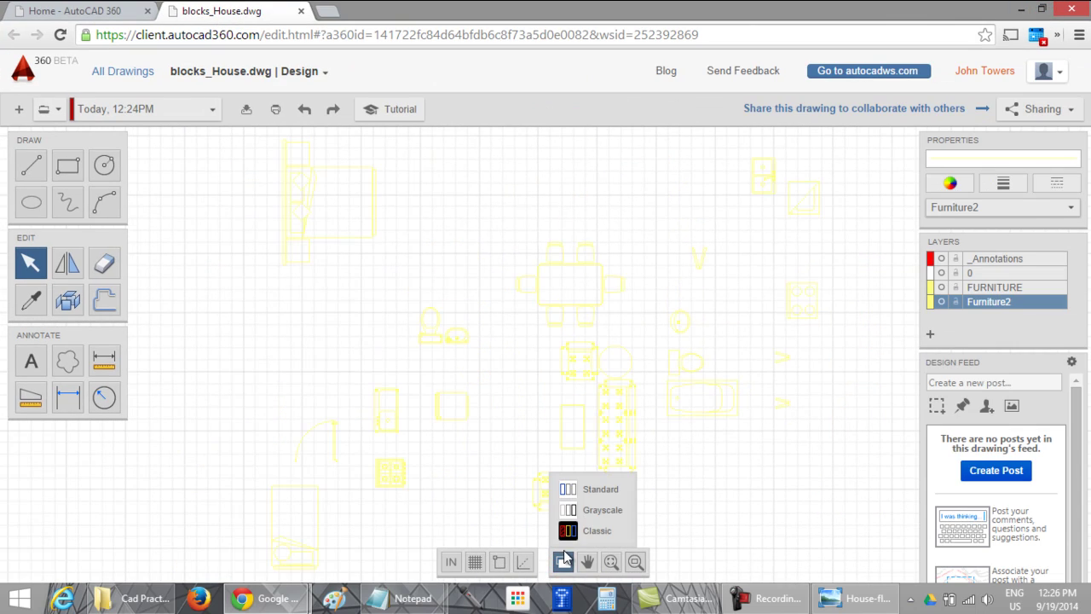
pyautogui.click(602, 515)
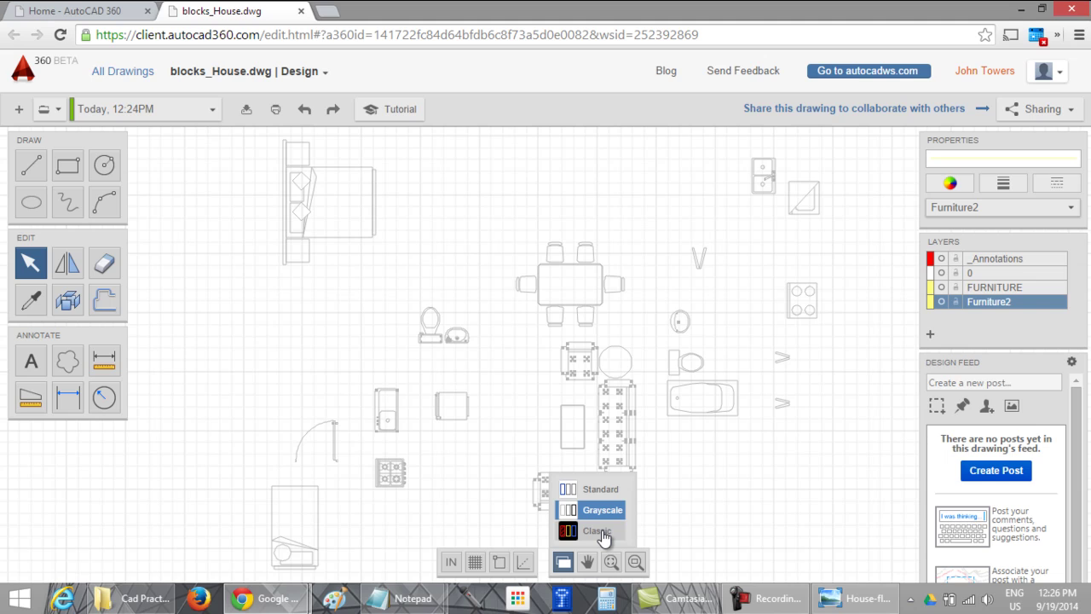
pyautogui.click(600, 533)
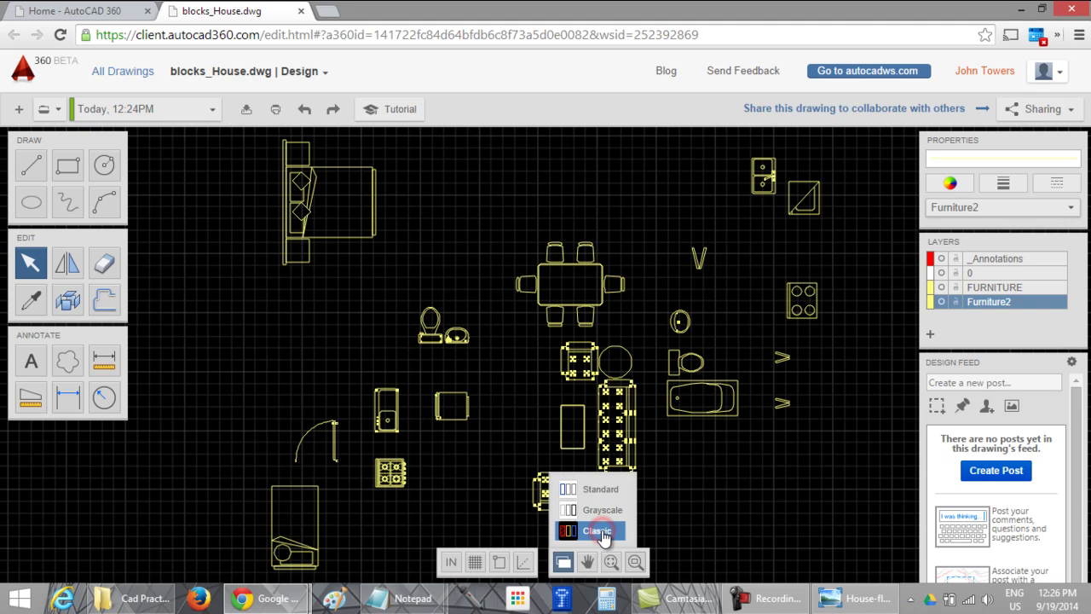
pyautogui.click(478, 282)
# - Make room in an empty area beside the furniture blocks and compare it side by side with the House-floor-addition.jpg plan
pyautogui.scroll(-1, 443, 246)
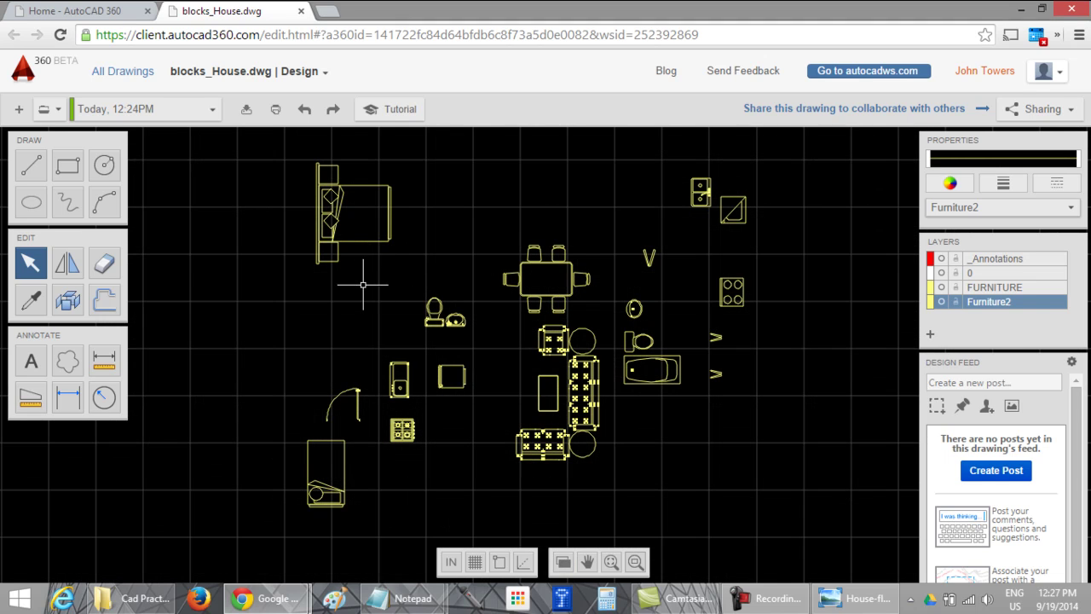
pyautogui.moveTo(365, 285); pyautogui.dragTo(646, 285, button='middle')
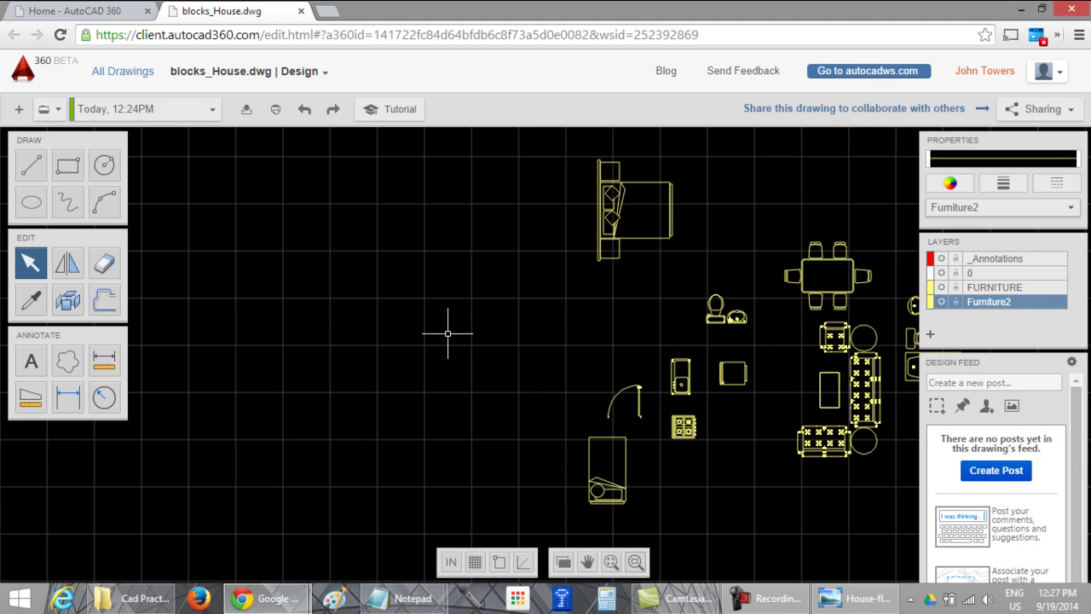
pyautogui.moveTo(435, 332)
pyautogui.mouseDown(button='middle')
pyautogui.moveTo(469, 329)
pyautogui.moveTo(526, 296)
pyautogui.moveTo(431, 309)
pyautogui.mouseUp(button='middle')
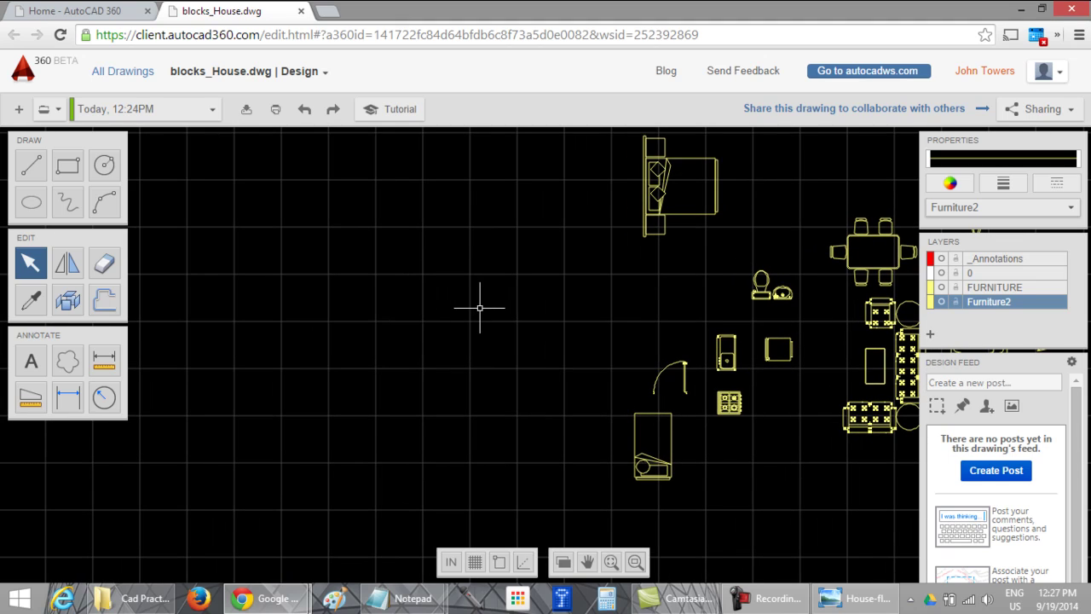
pyautogui.click(1040, 11)
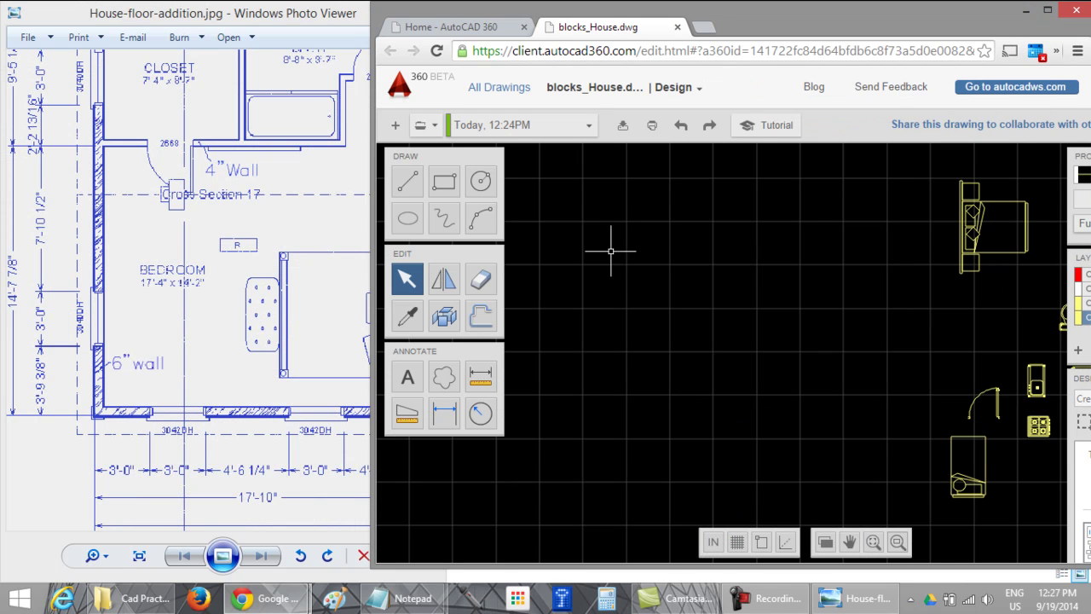
pyautogui.click(162, 269)
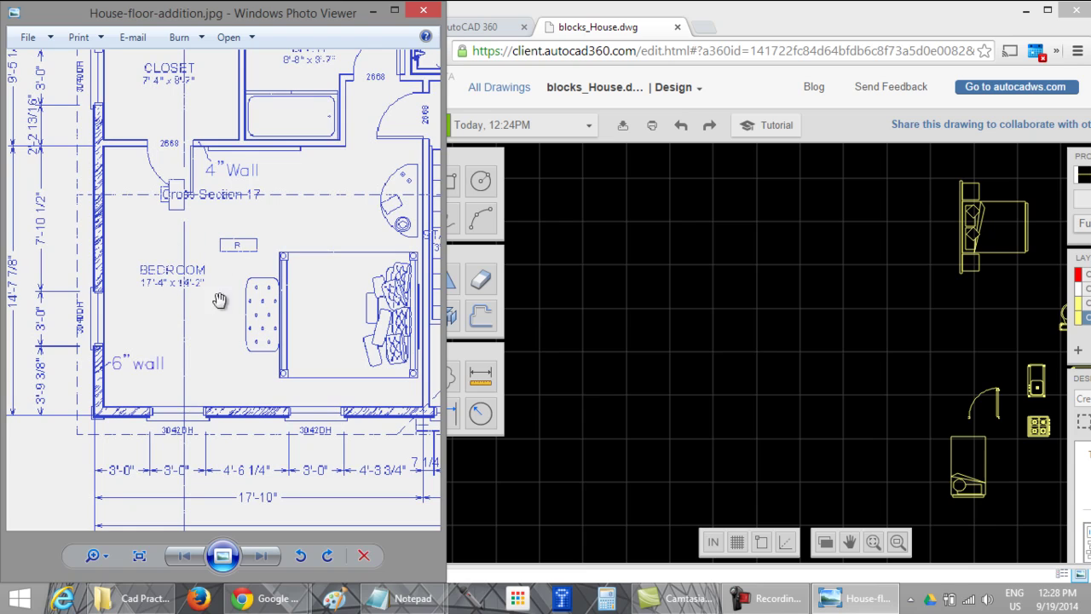
pyautogui.hotkey('alt', 'Tab')
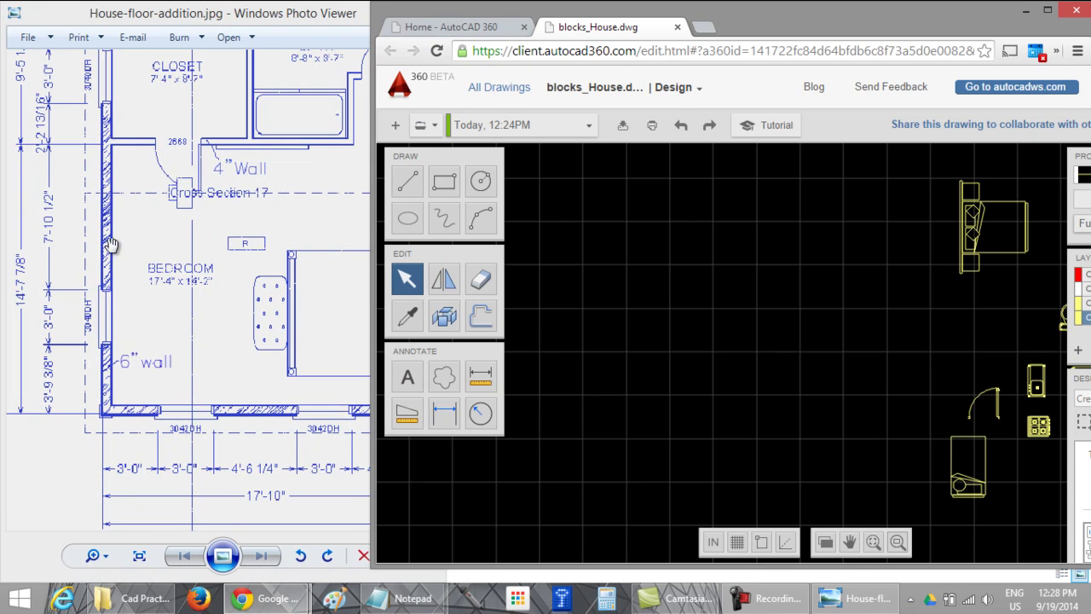
# - Maximize the drawing window and create a new layer named Walls
pyautogui.click(1046, 12)
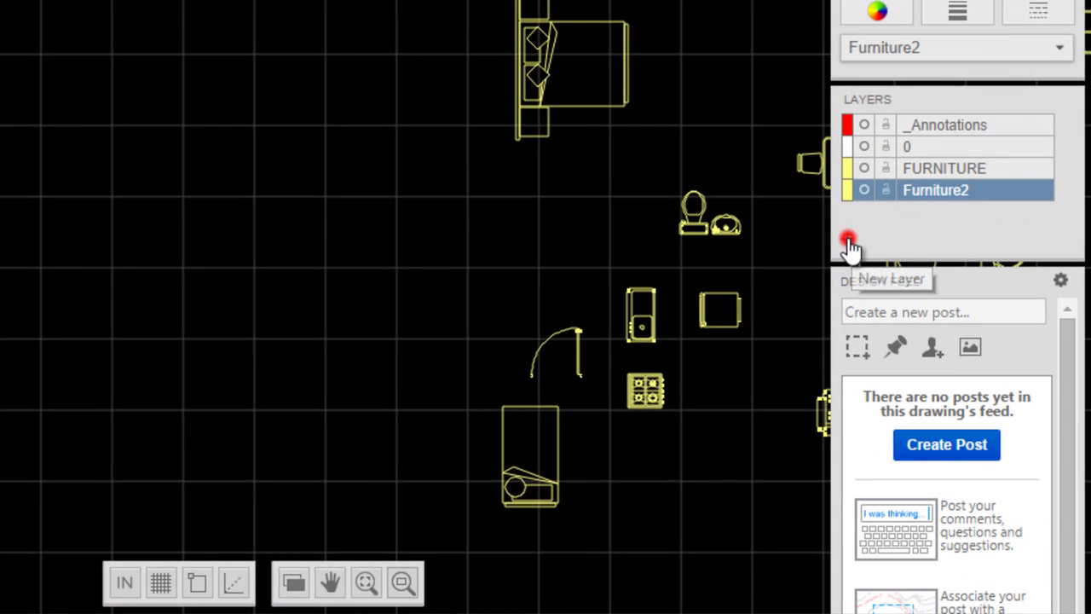
pyautogui.click(848, 241)
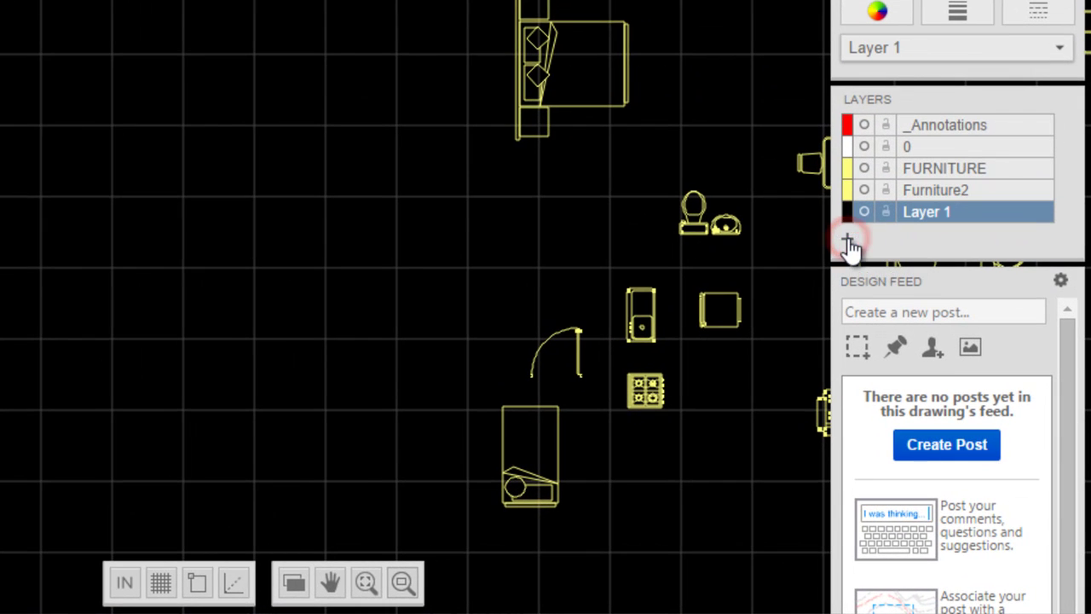
pyautogui.doubleClick(928, 212)
pyautogui.moveTo(961, 212); pyautogui.dragTo(895, 212)
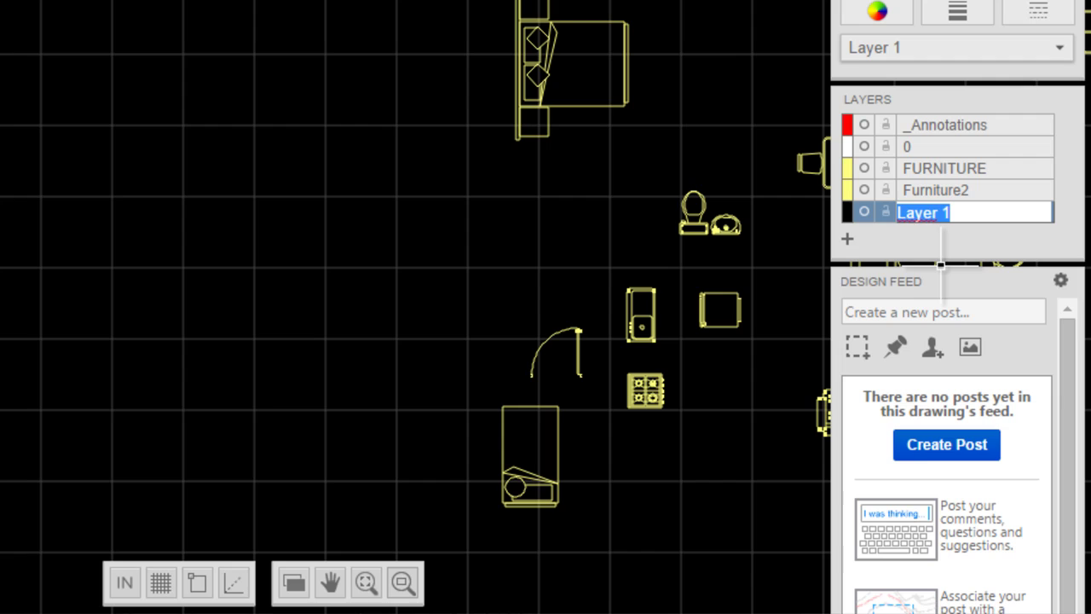
pyautogui.write('Walls')
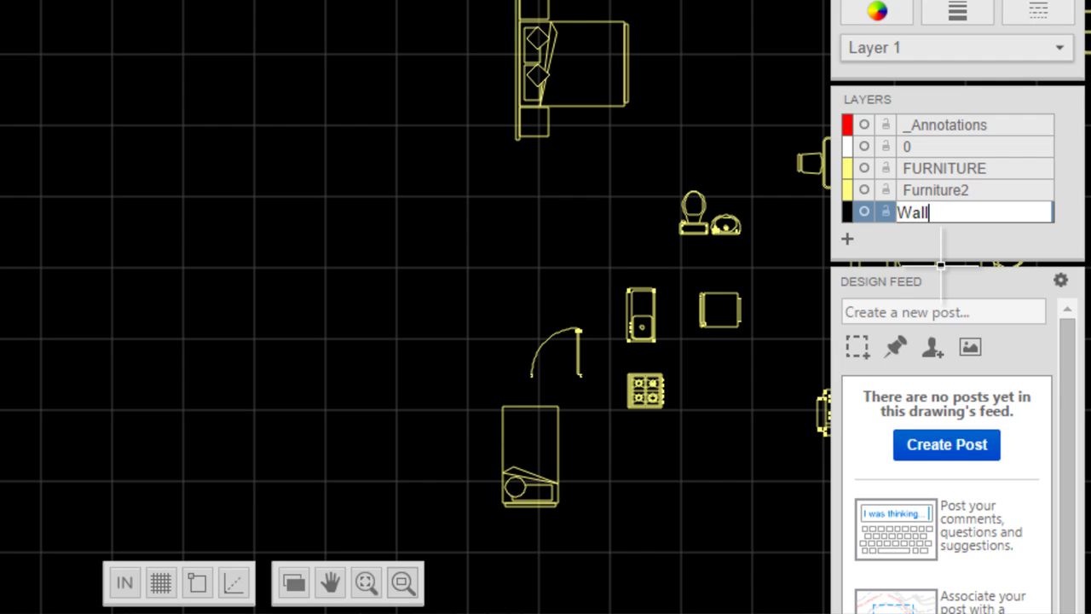
pyautogui.click(849, 208)
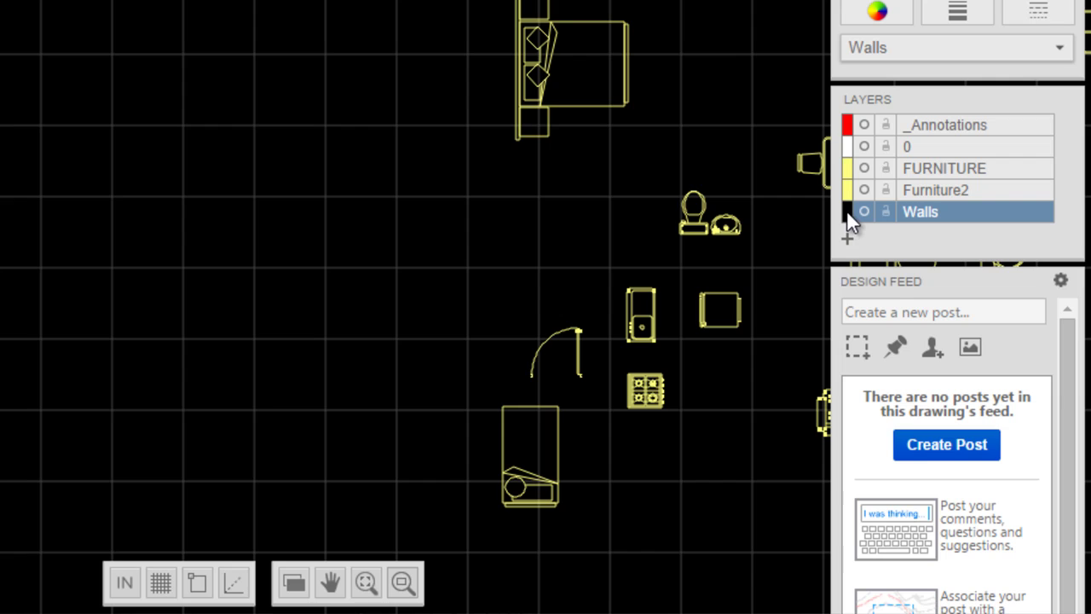
# - Set the Walls layer's colour to magenta and the line weight to 0.5 mm
pyautogui.click(847, 211)
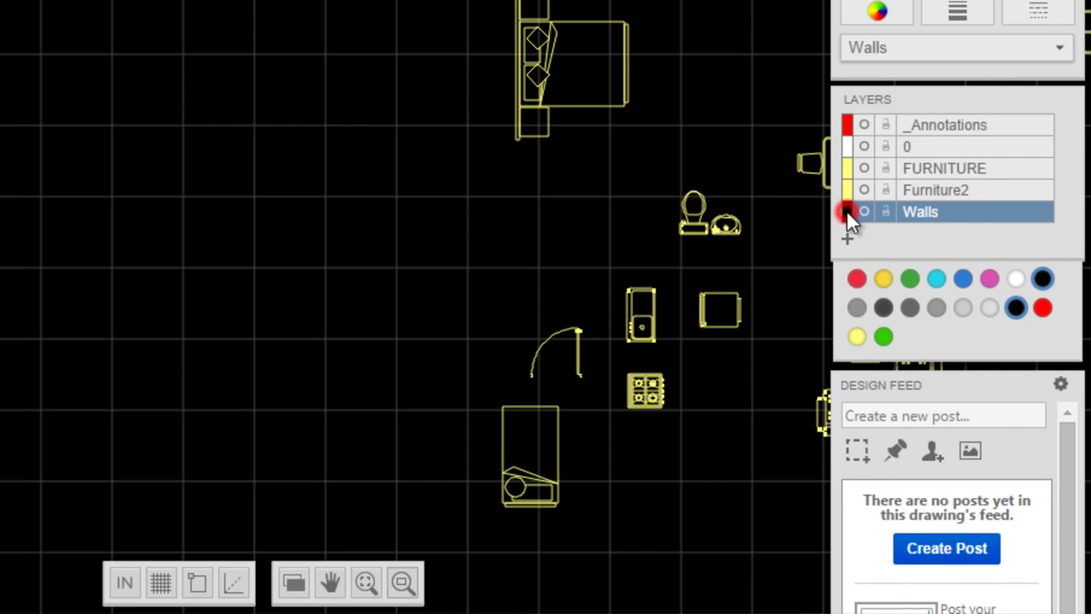
pyautogui.click(989, 283)
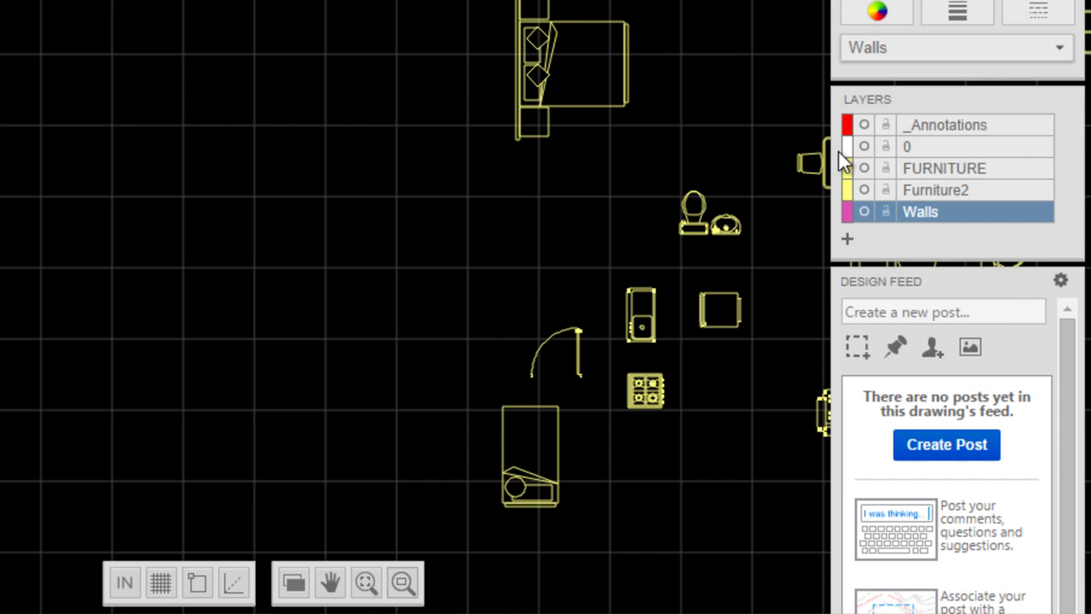
pyautogui.scroll(2, 861, 149)
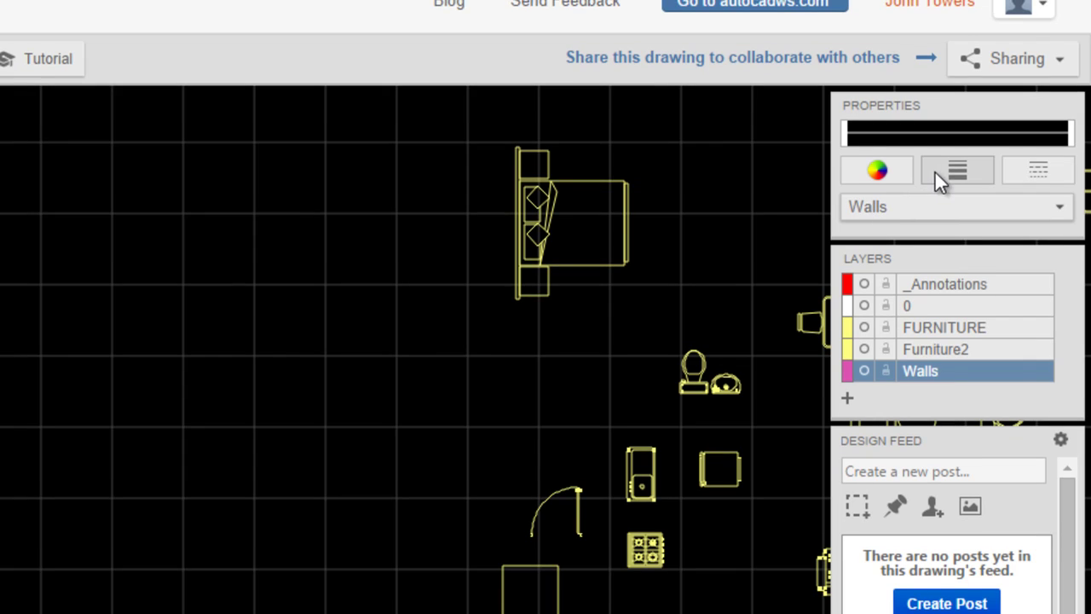
pyautogui.click(957, 172)
pyautogui.moveTo(1054, 278); pyautogui.dragTo(1056, 302)
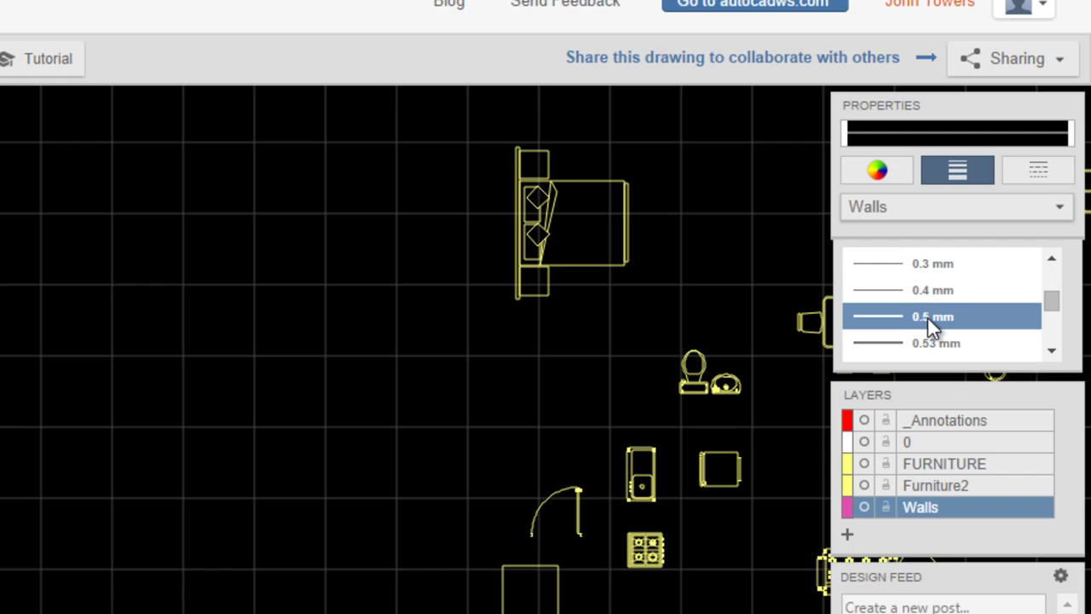
pyautogui.click(927, 316)
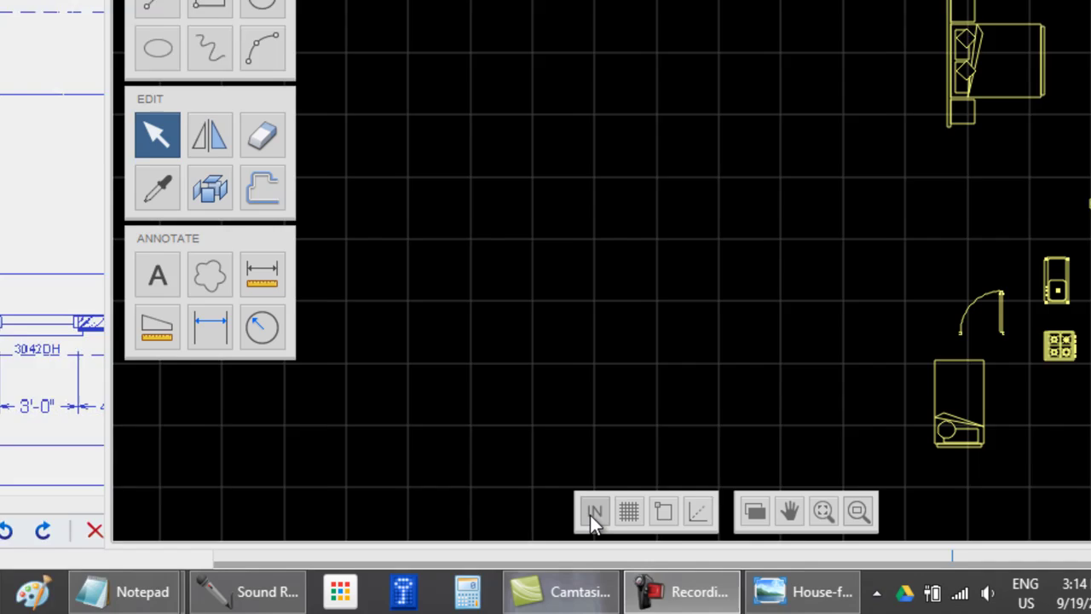
# - Review the drawing's units, precision, grid and object snap settings
pyautogui.click(593, 512)
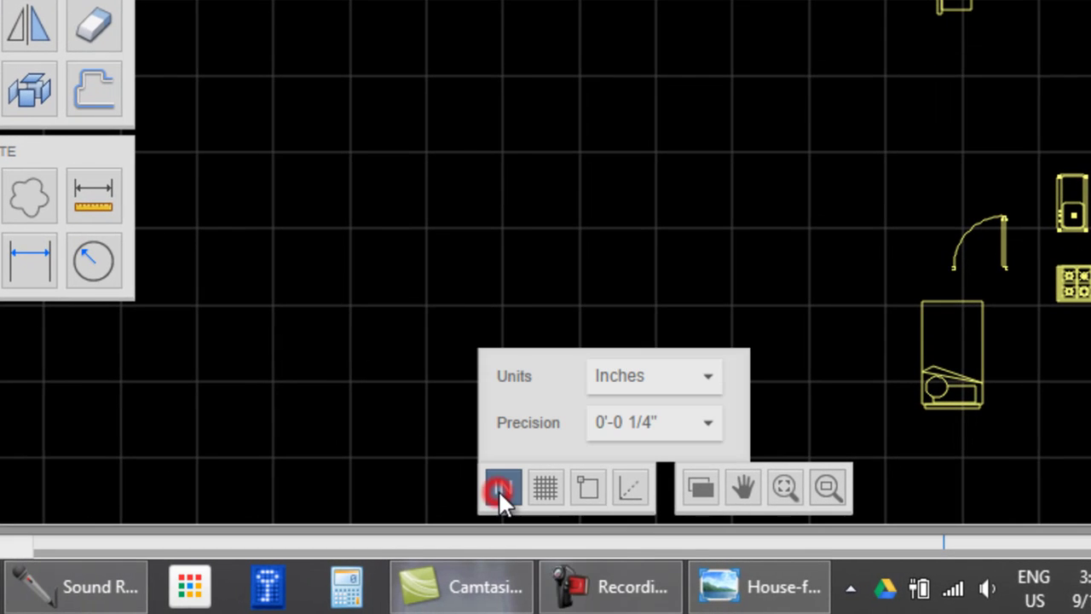
pyautogui.click(620, 426)
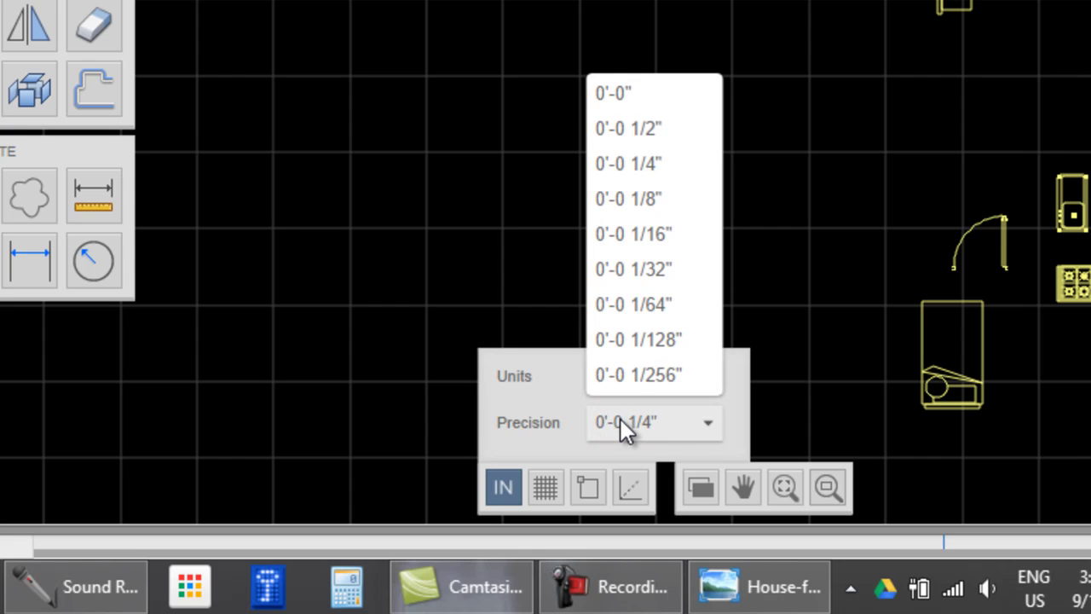
pyautogui.click(550, 480)
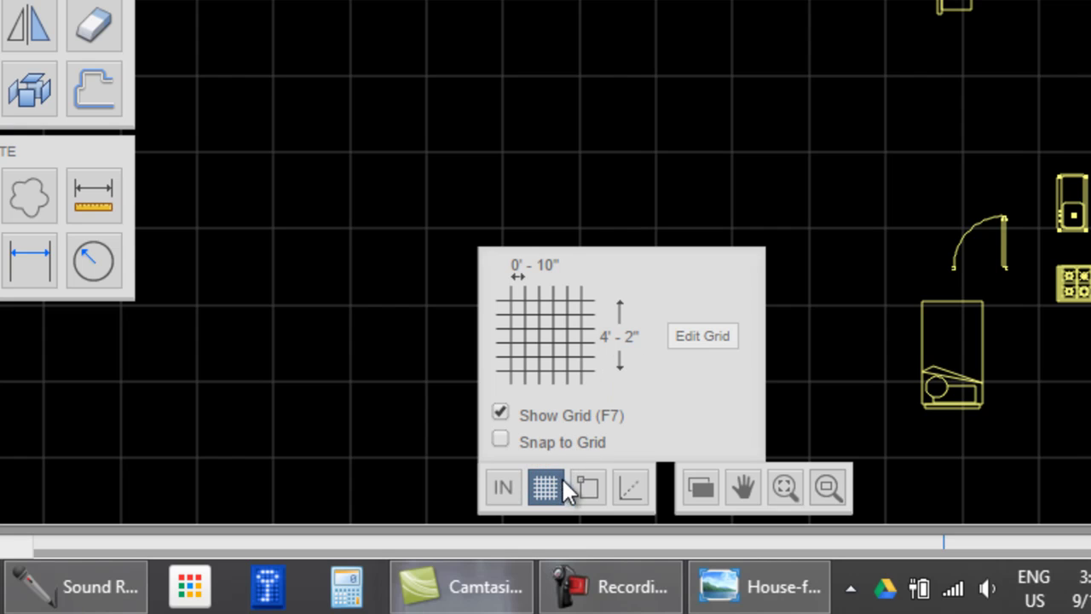
pyautogui.click(585, 482)
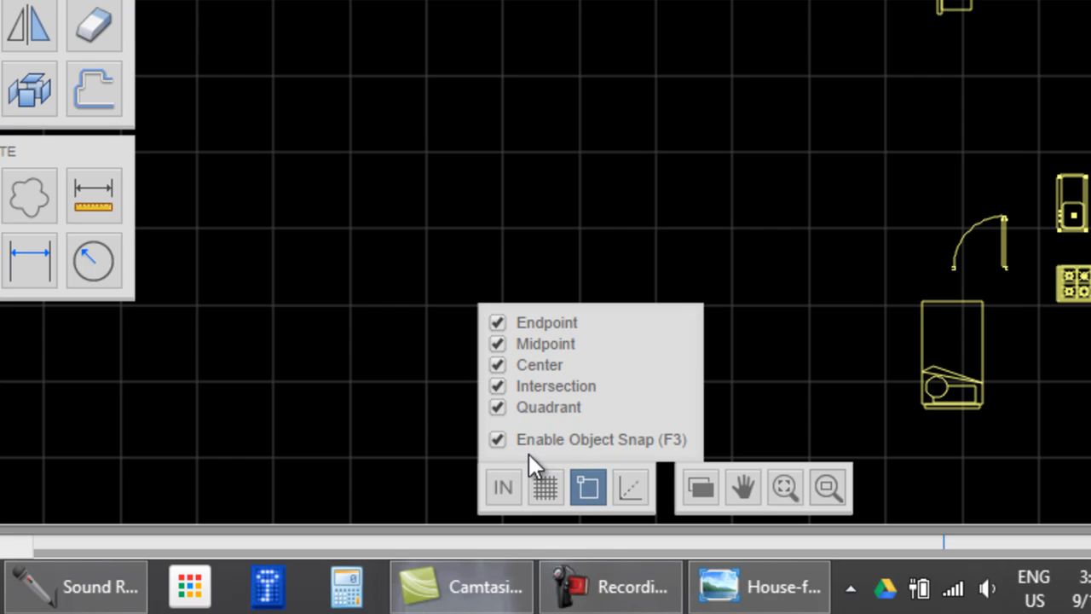
pyautogui.click(621, 482)
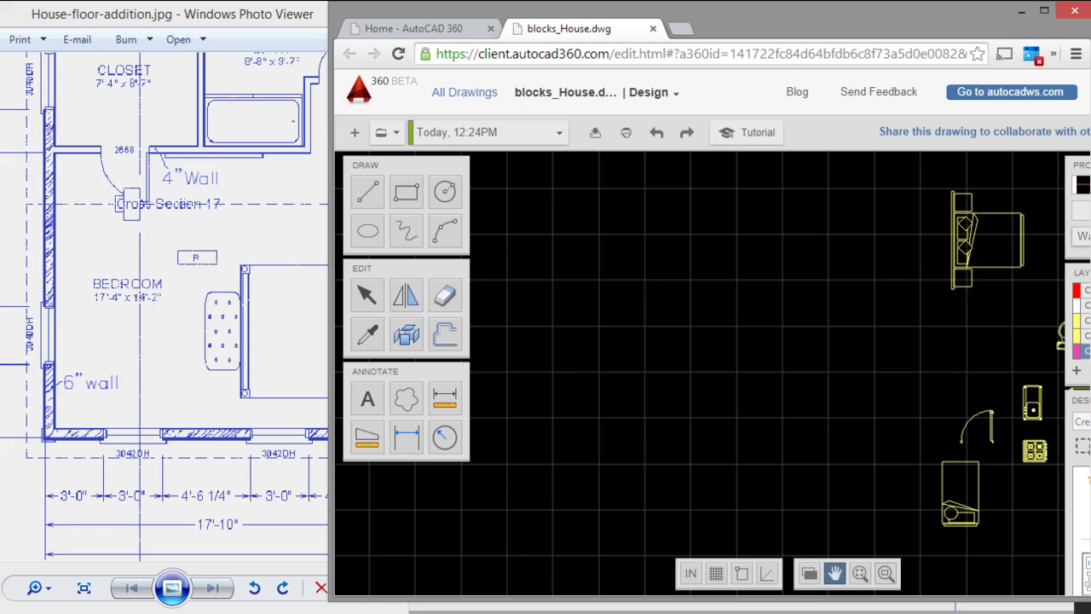
# - Draw the bedroom's left wall as a 14'-2" vertical line running downward in the empty area
pyautogui.click(364, 196)
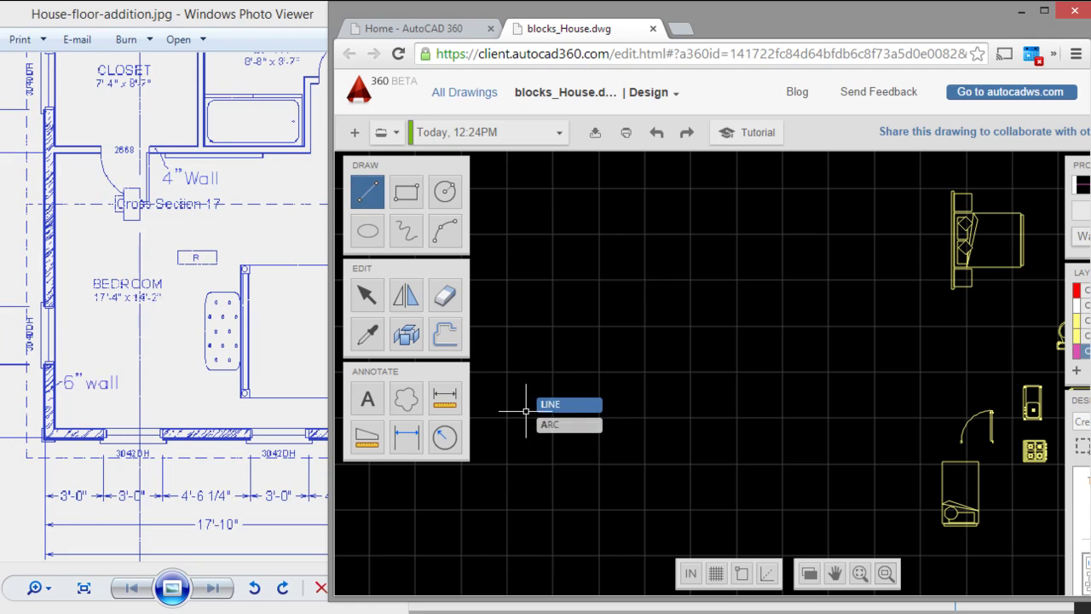
pyautogui.click(539, 206)
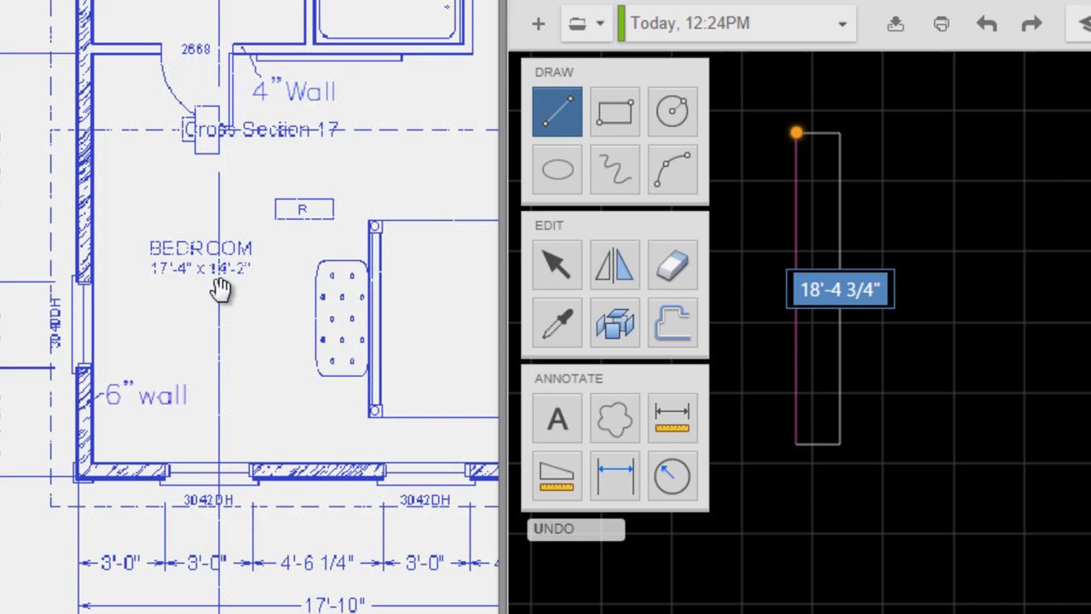
pyautogui.write('14')
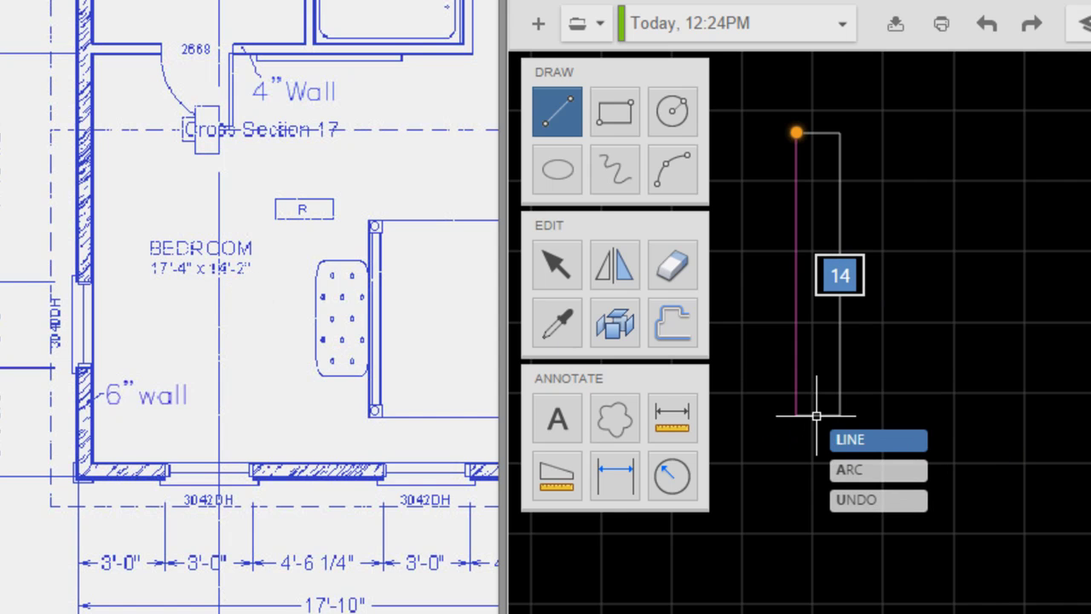
pyautogui.write("'")
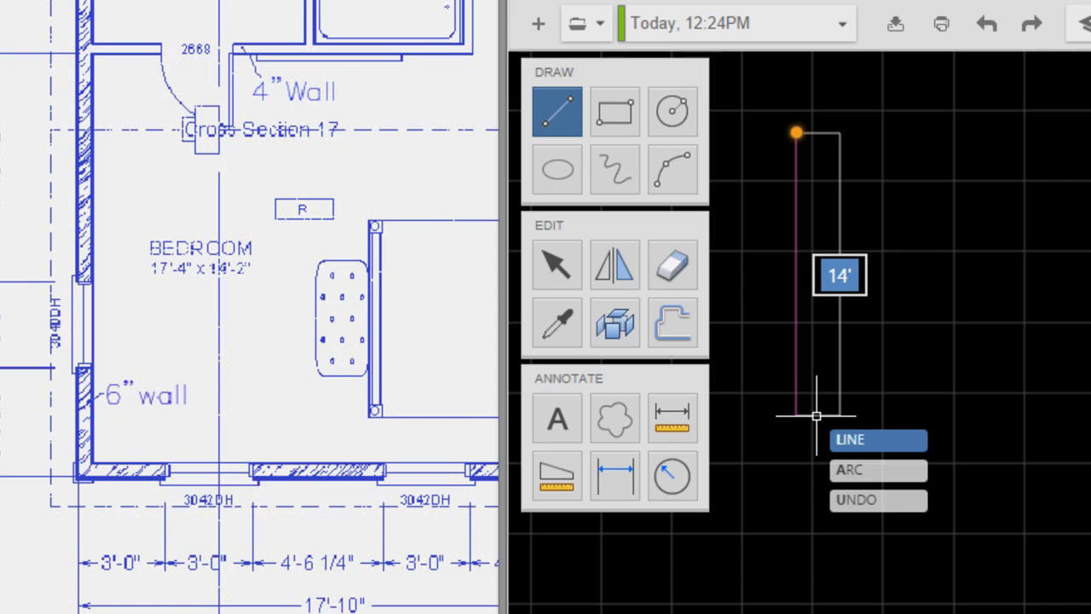
pyautogui.write('-2')
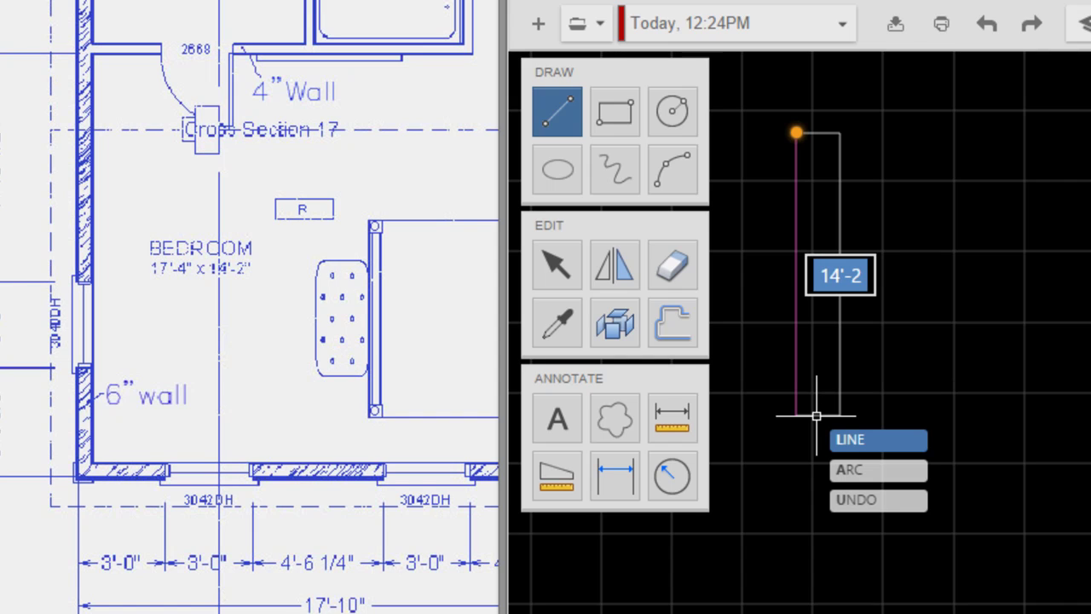
pyautogui.write('"')
pyautogui.press('Return')
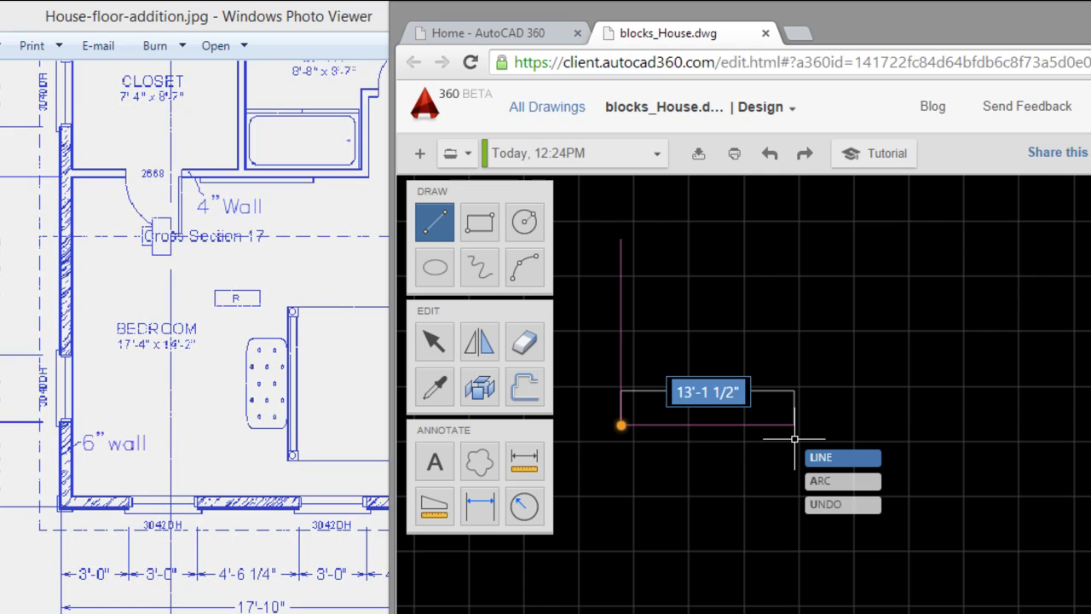
# - Continue the outline with a 17'-4" bottom line and a 14'-2" right line, then close it at the starting corner
pyautogui.write('17')
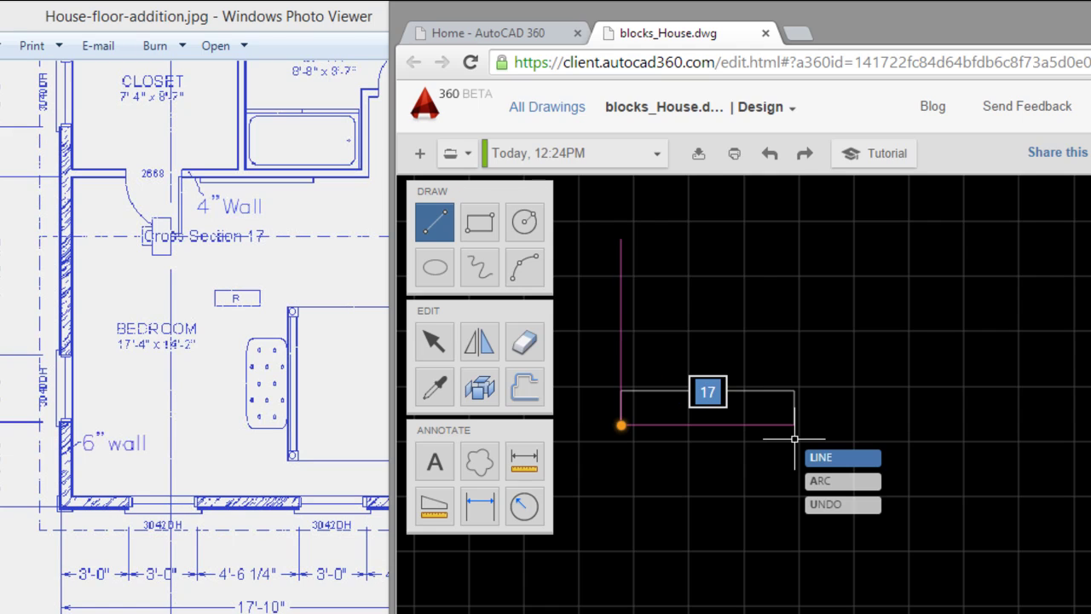
pyautogui.write('\'-4"')
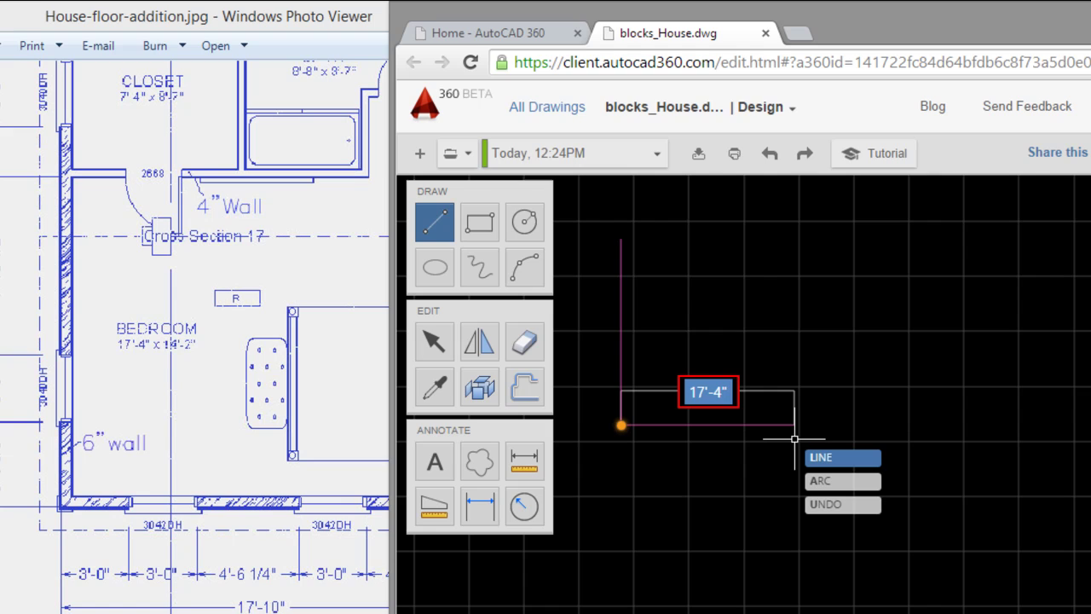
pyautogui.press('Return')
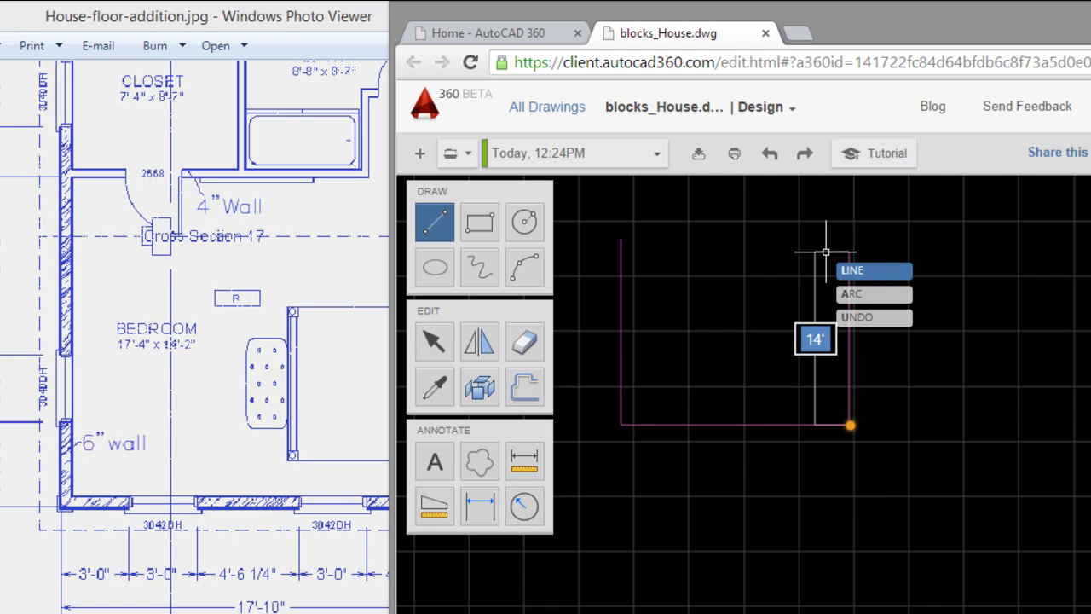
pyautogui.write('-2"')
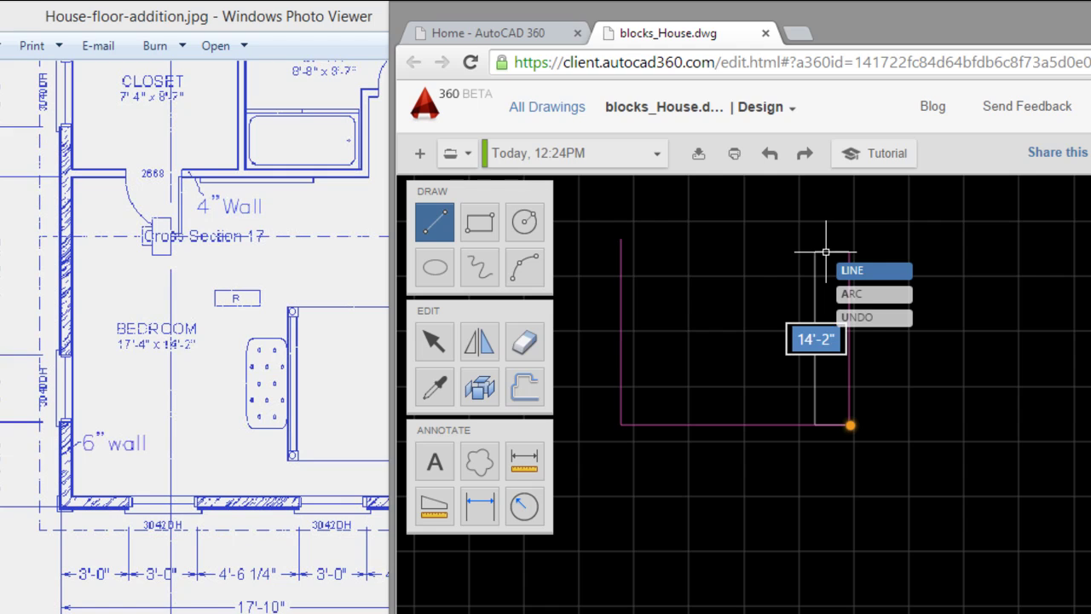
pyautogui.press('Return')
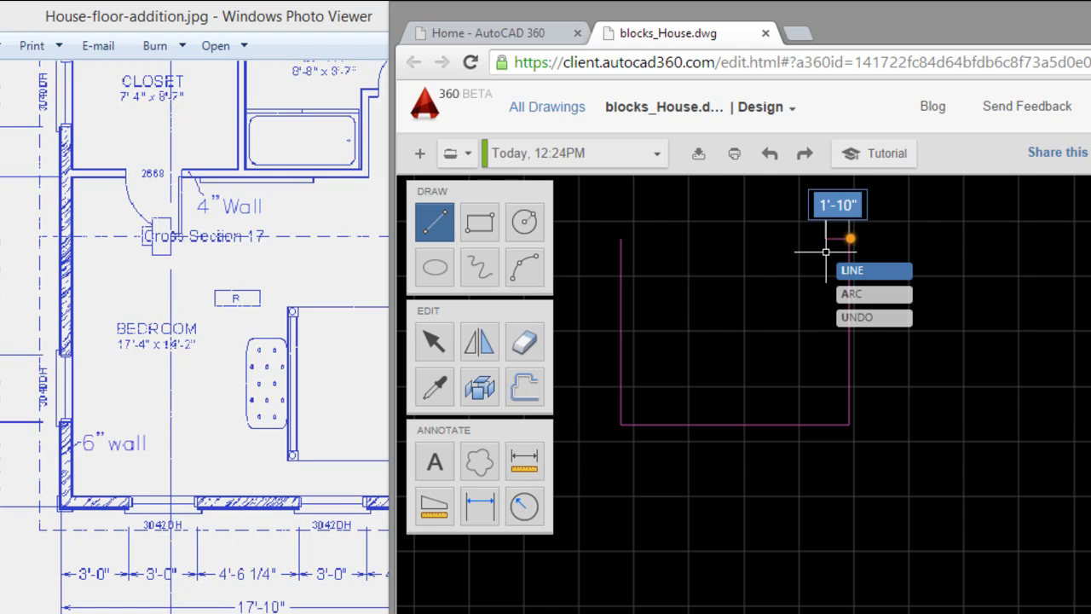
pyautogui.click(620, 239)
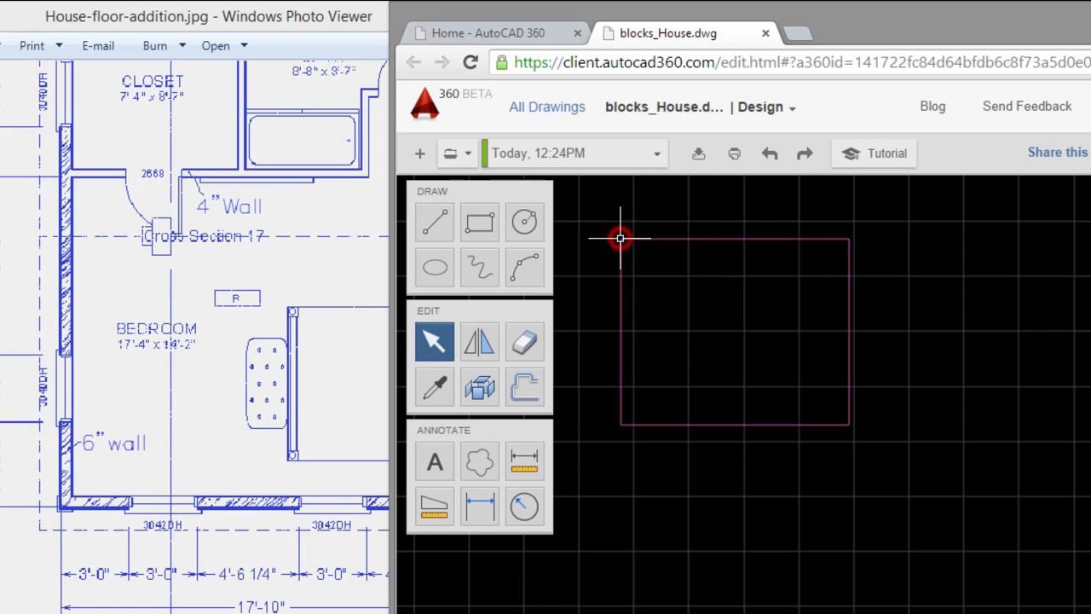
# - Offset the closed bedroom outline outward by 6" to form the wall thickness
pyautogui.click(527, 394)
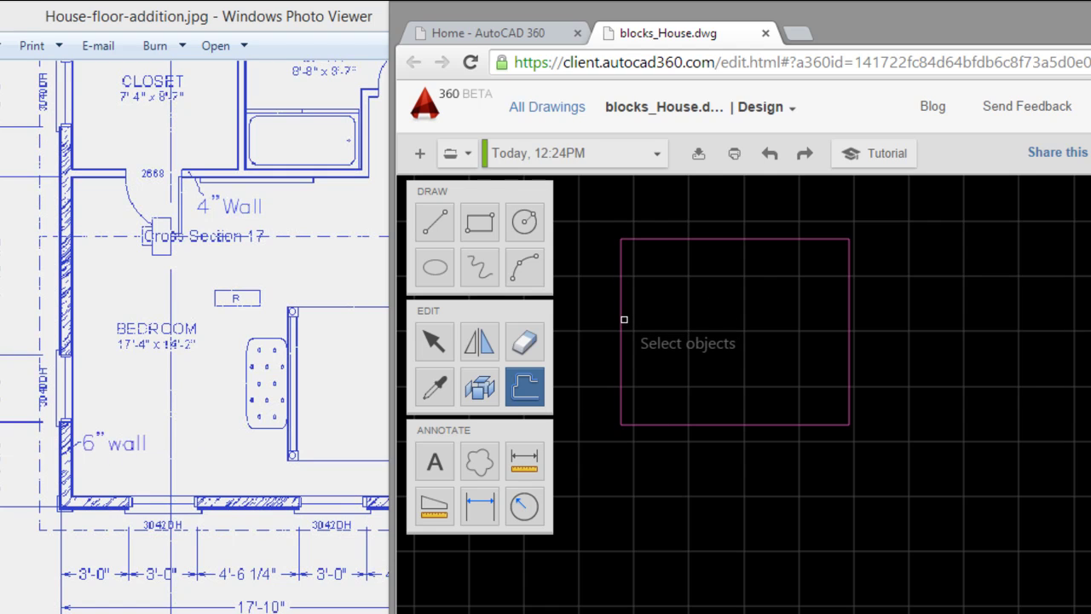
pyautogui.click(606, 397)
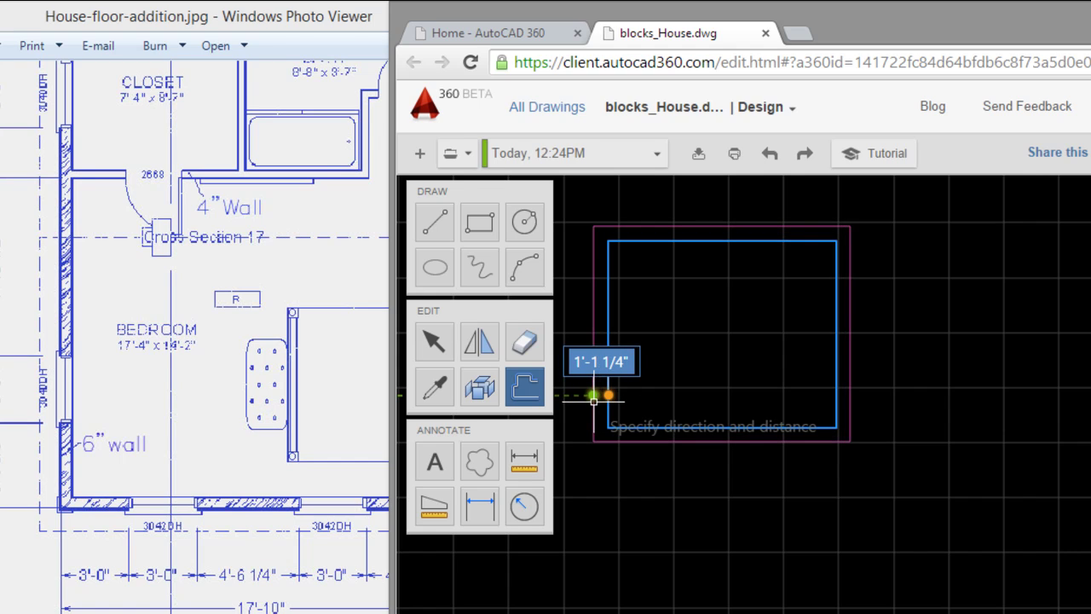
pyautogui.write('6"')
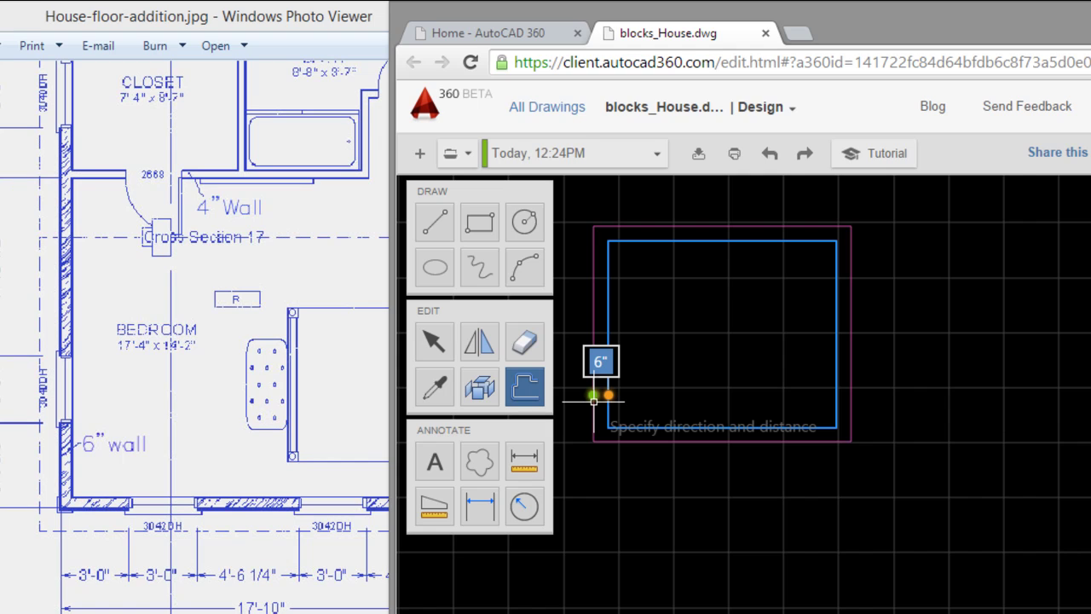
pyautogui.press('Return')
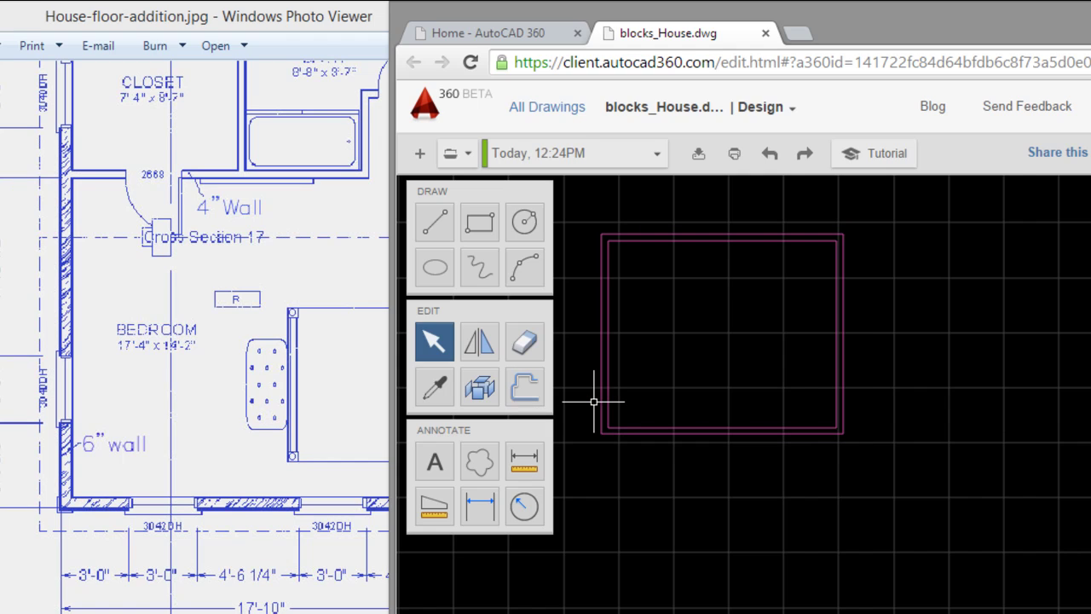
pyautogui.scroll(3, 594, 401)
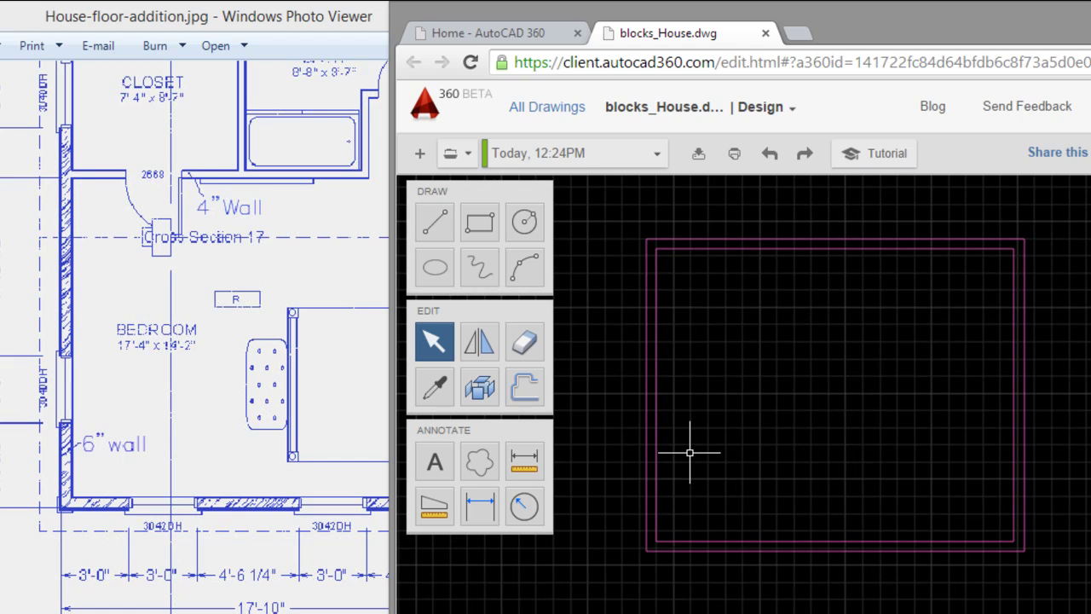
pyautogui.scroll(-2, 690, 293)
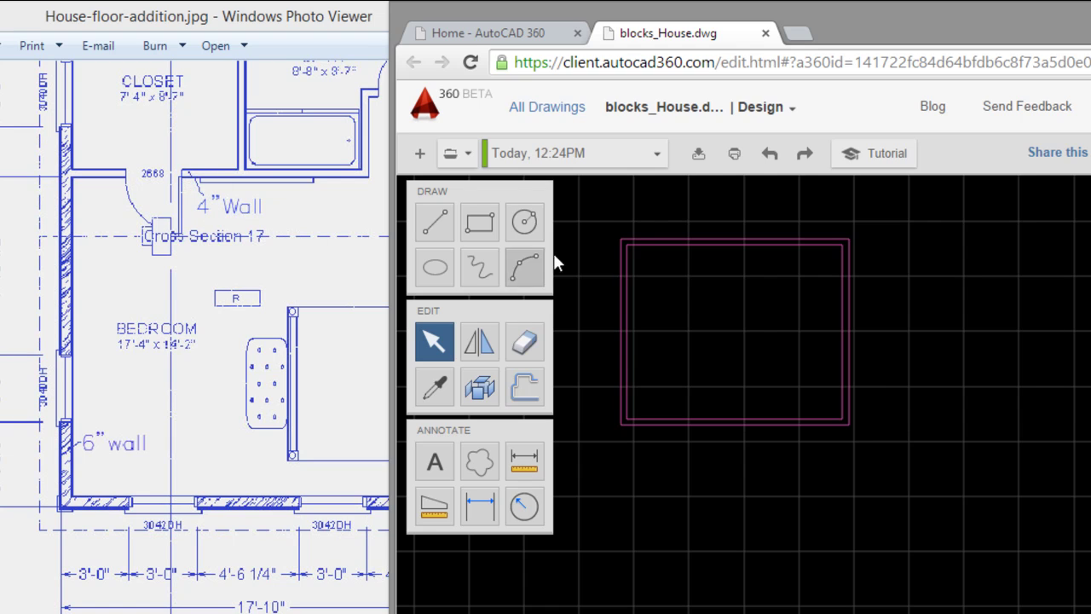
# - Explode both wall outlines into separate lines and check that the inner top line can be selected individually
pyautogui.scroll(1, 709, 348)
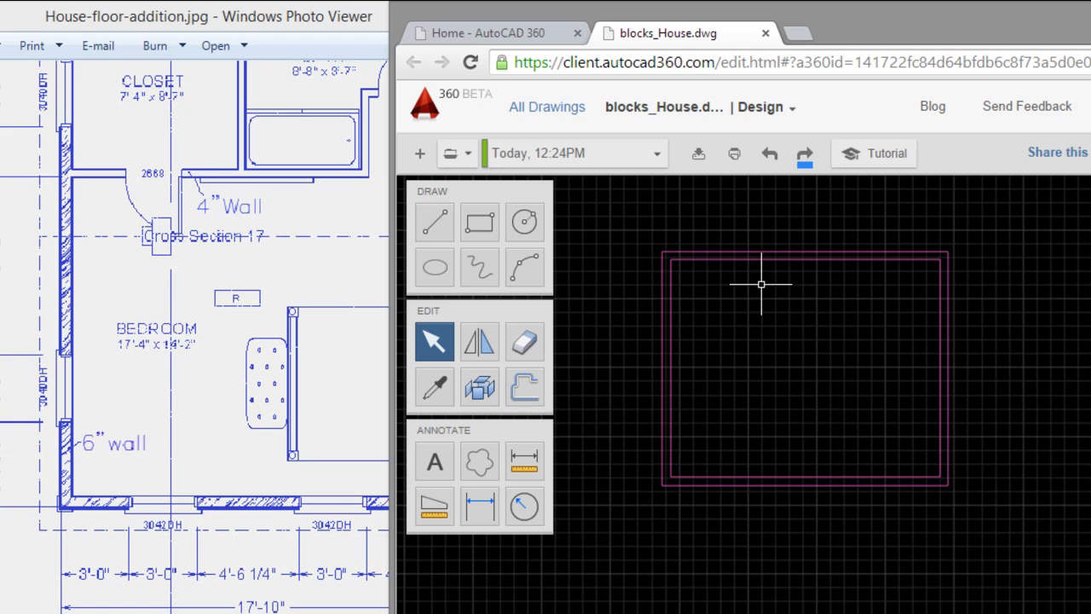
pyautogui.click(701, 395)
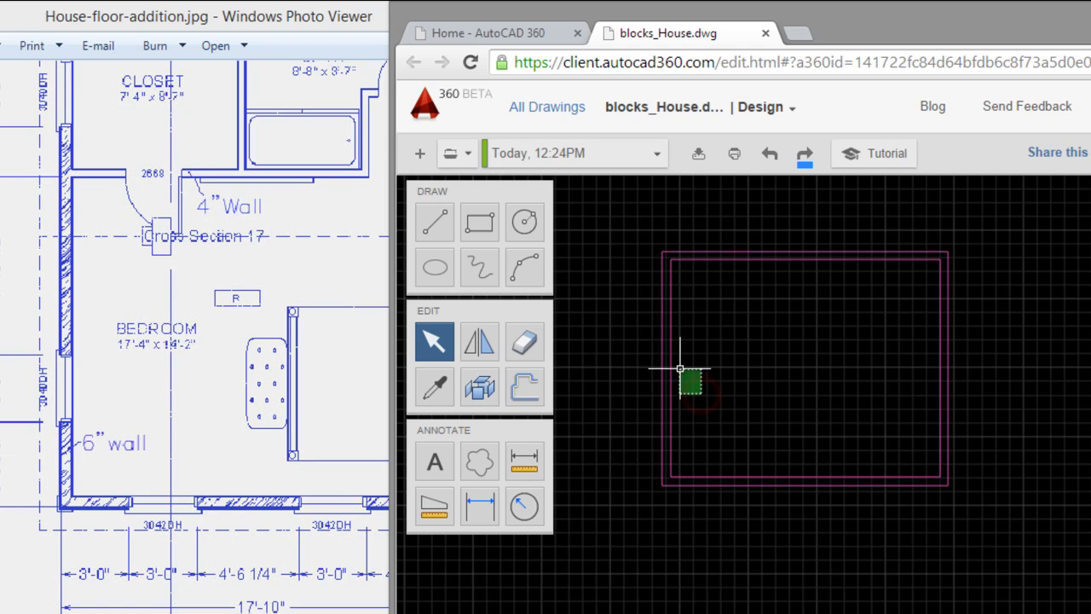
pyautogui.click(642, 334)
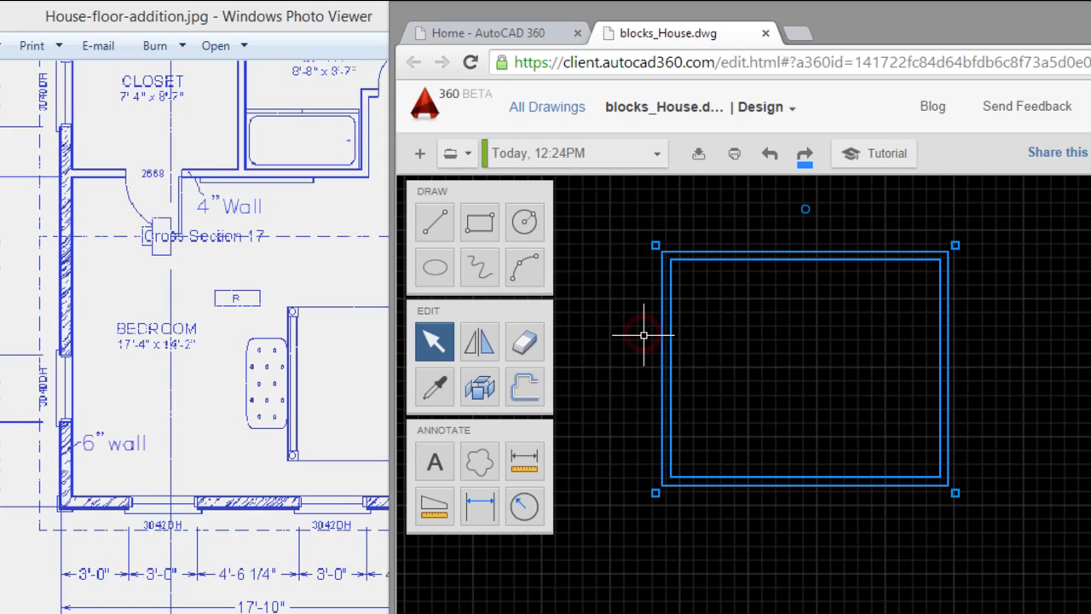
pyautogui.click(481, 389)
pyautogui.click(715, 259)
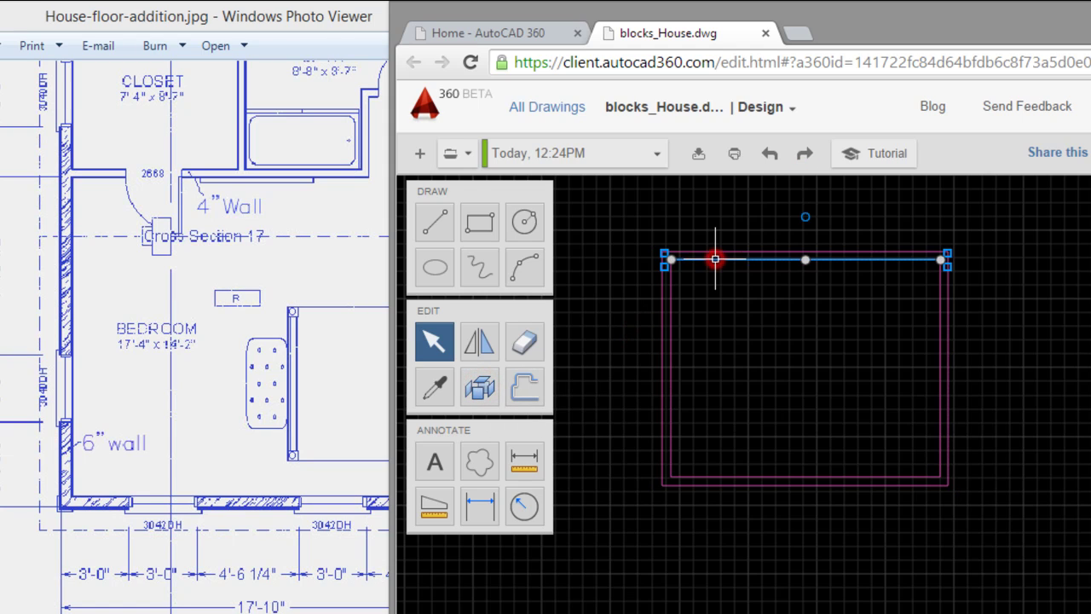
pyautogui.click(818, 285)
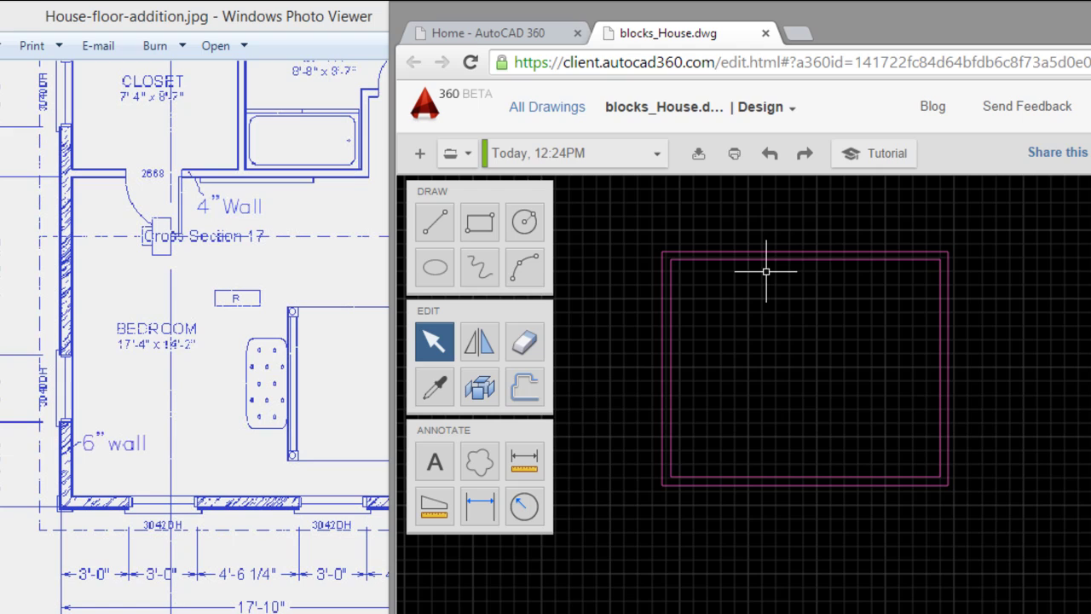
pyautogui.click(793, 260)
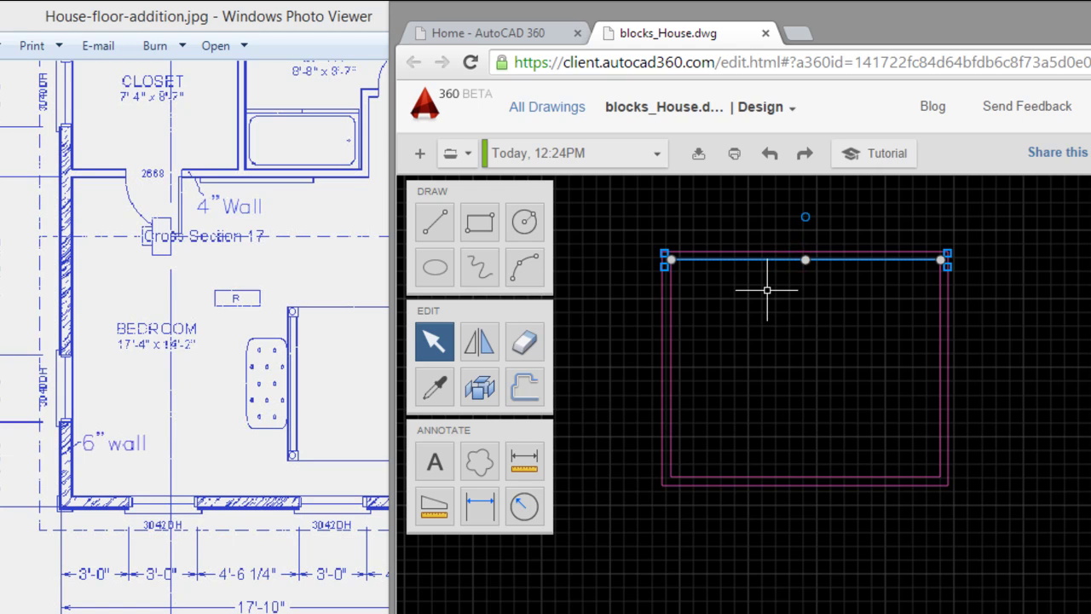
pyautogui.press('Escape')
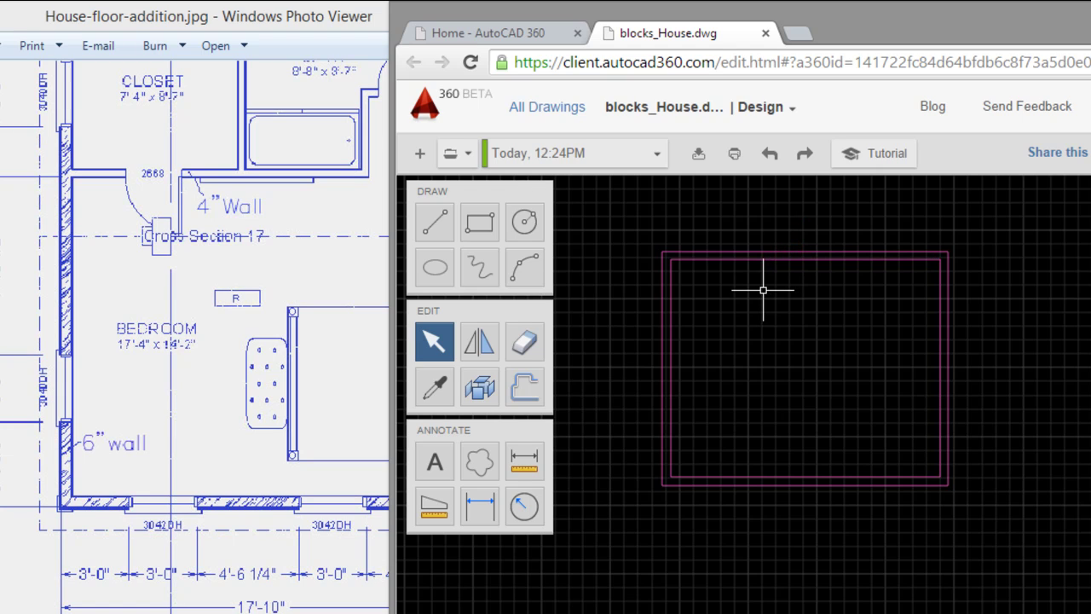
# - Delete the outer top and outer right wall lines, checking the bedroom's right side in the floor plan image
pyautogui.click(712, 251)
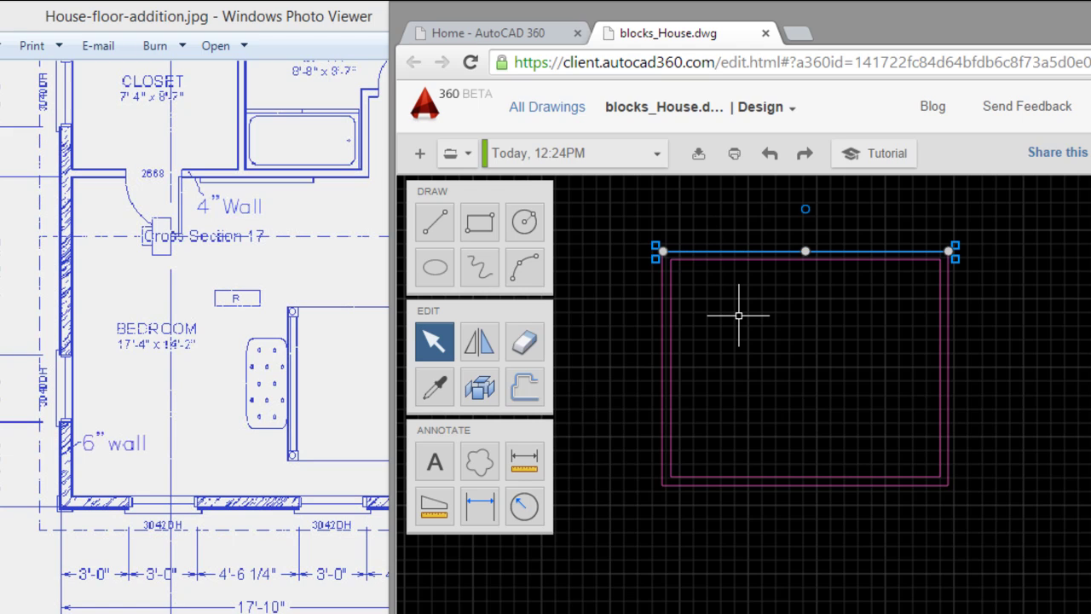
pyautogui.press('Escape')
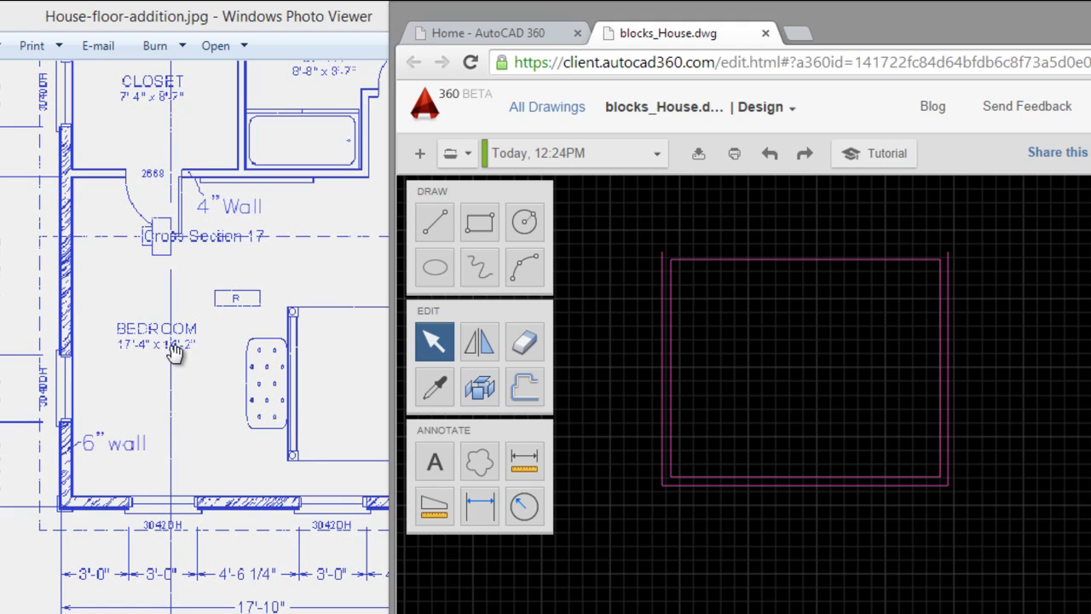
pyautogui.moveTo(202, 363); pyautogui.dragTo(117, 361)
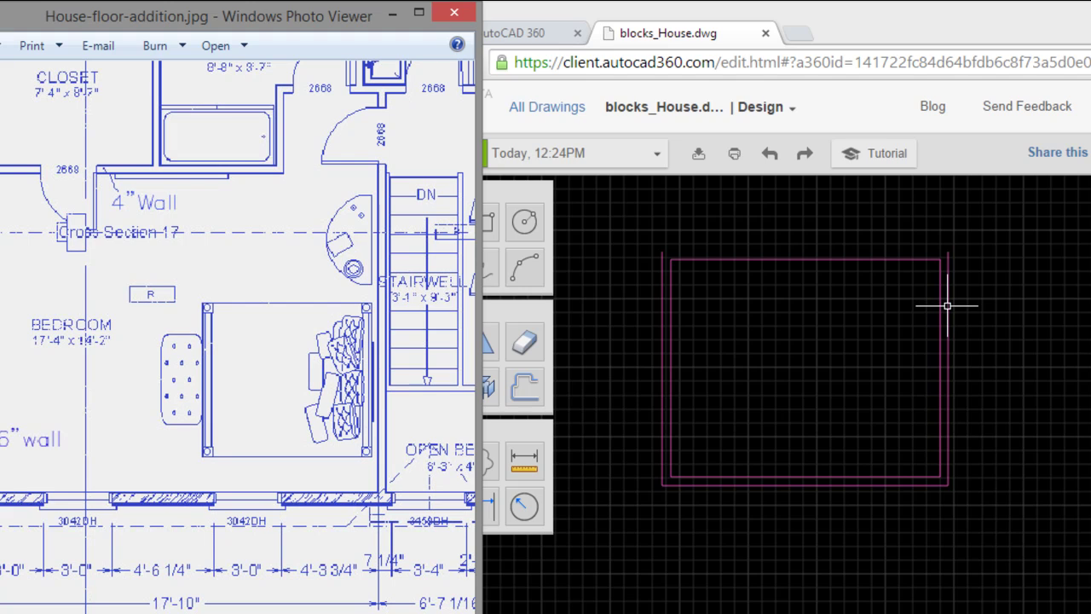
pyautogui.click(947, 305)
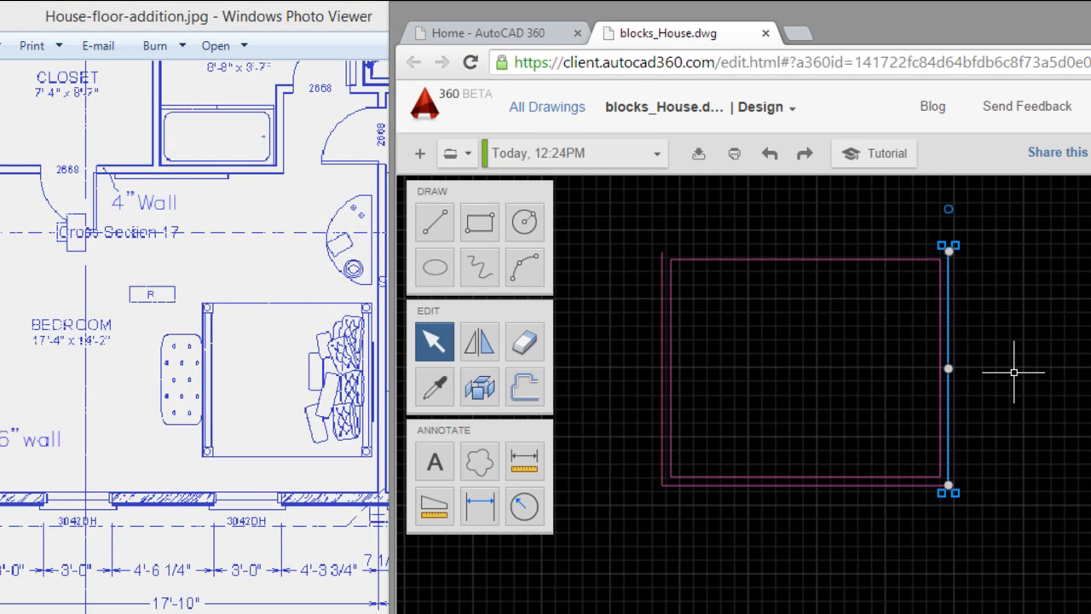
pyautogui.press('Delete')
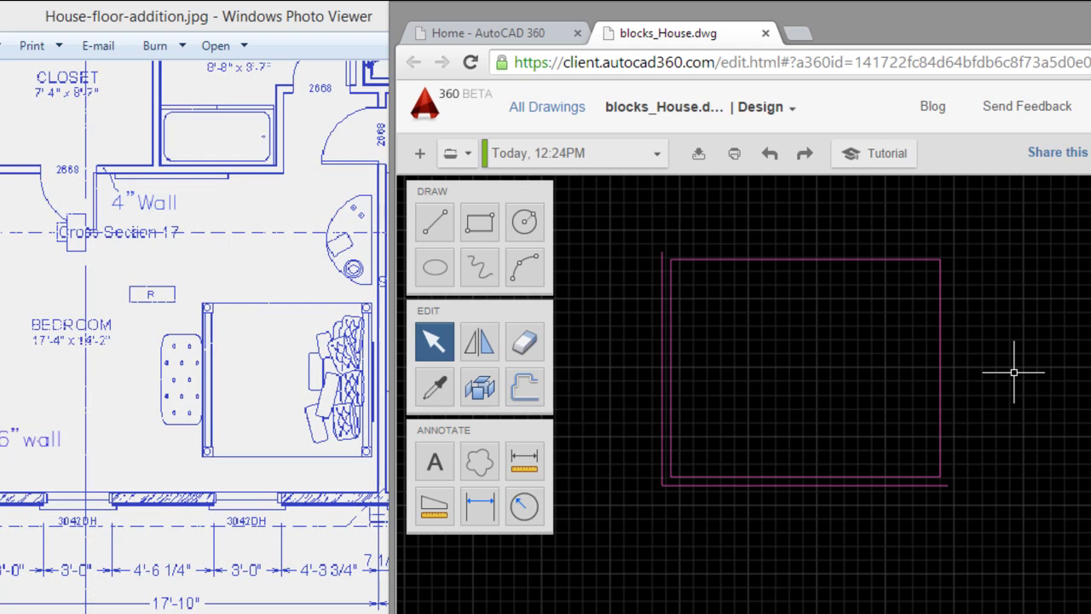
# - Check the bedroom's right side in the floor plan image and offset the inner top wall line outward by 4"
pyautogui.click(290, 220)
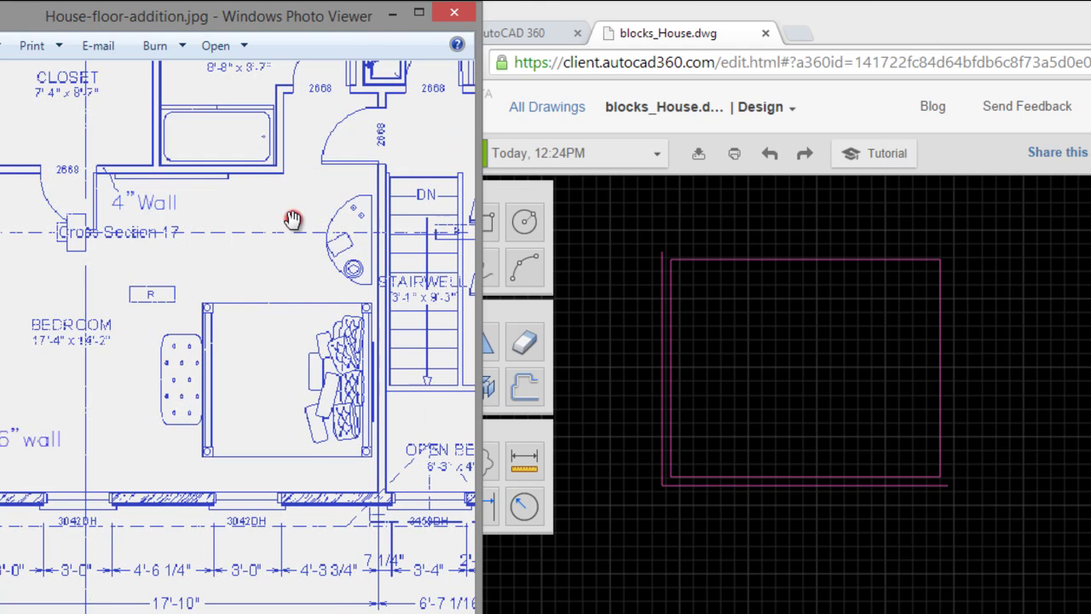
pyautogui.moveTo(290, 220); pyautogui.dragTo(291, 229)
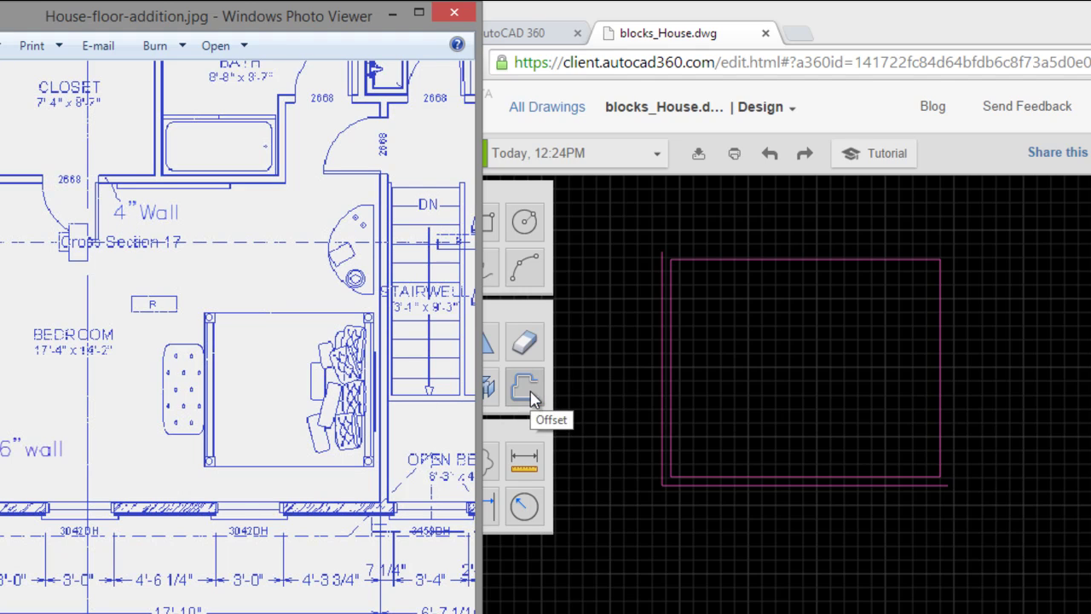
pyautogui.click(566, 392)
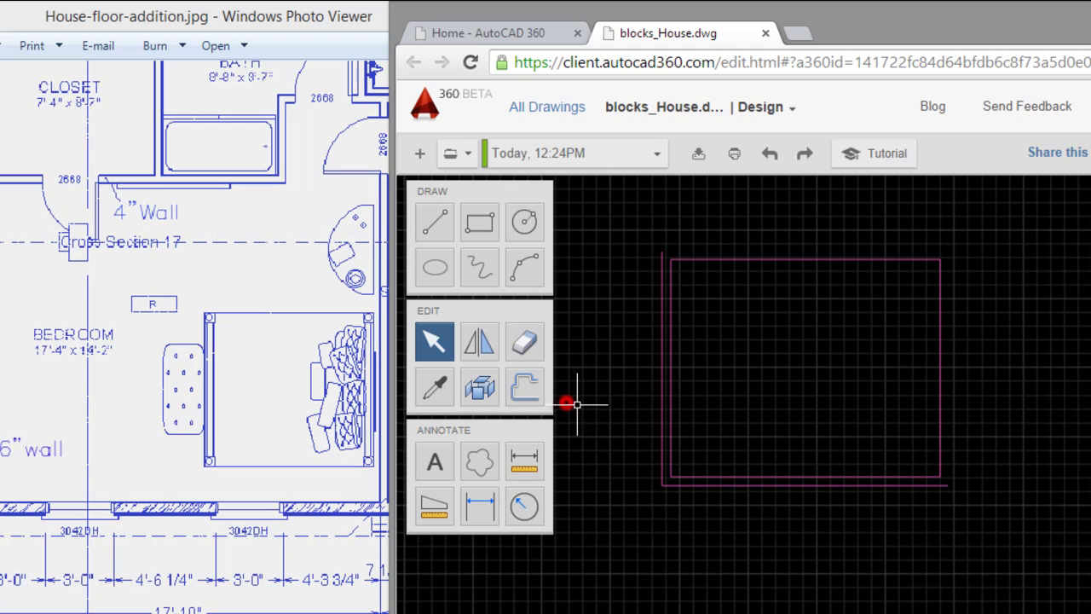
pyautogui.click(525, 389)
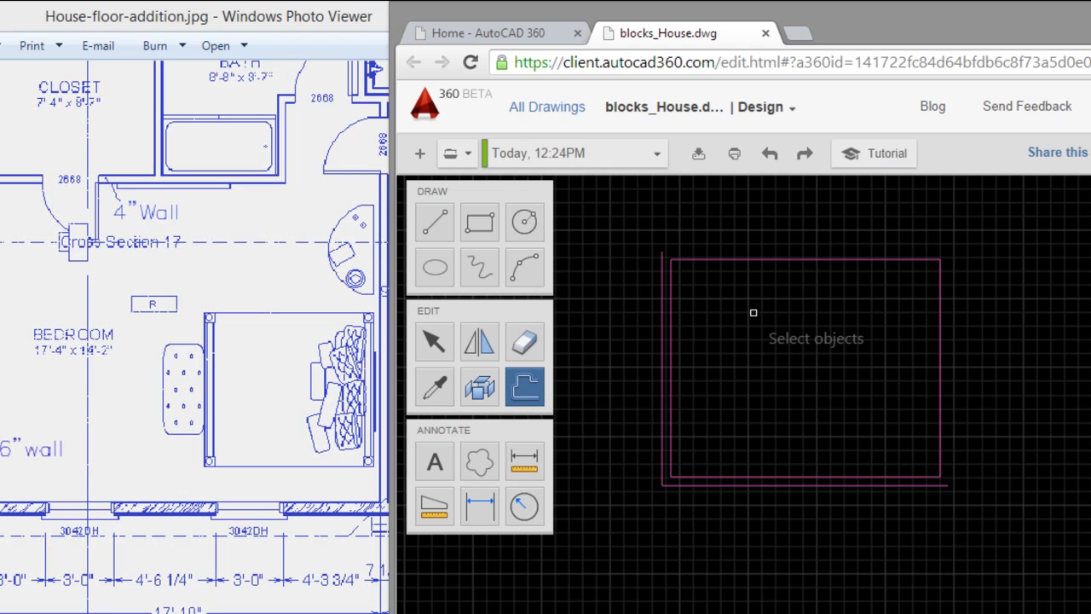
pyautogui.click(774, 259)
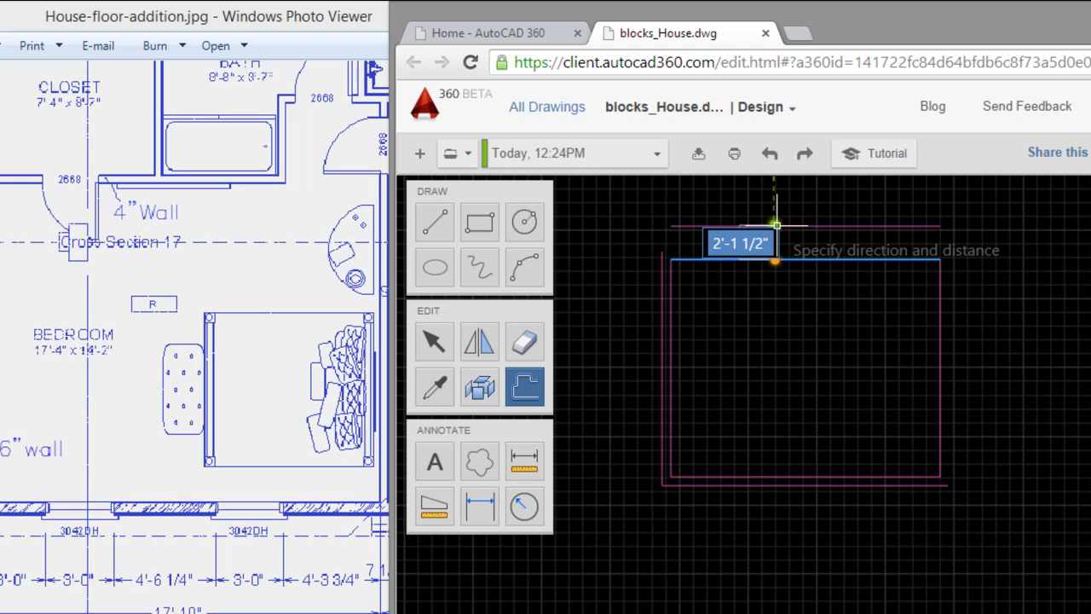
pyautogui.write('4"')
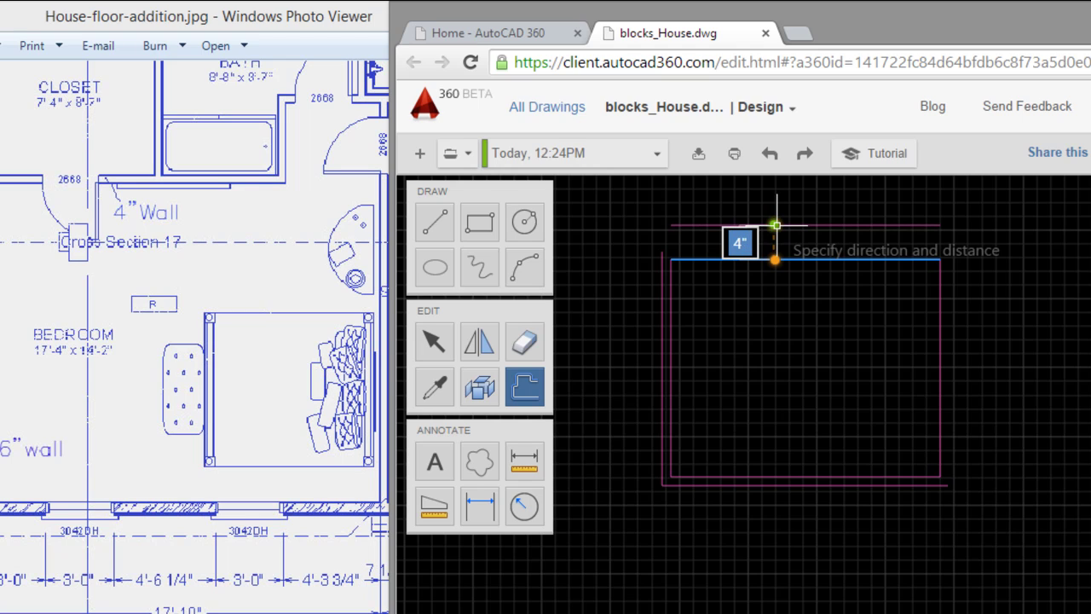
pyautogui.press('Return')
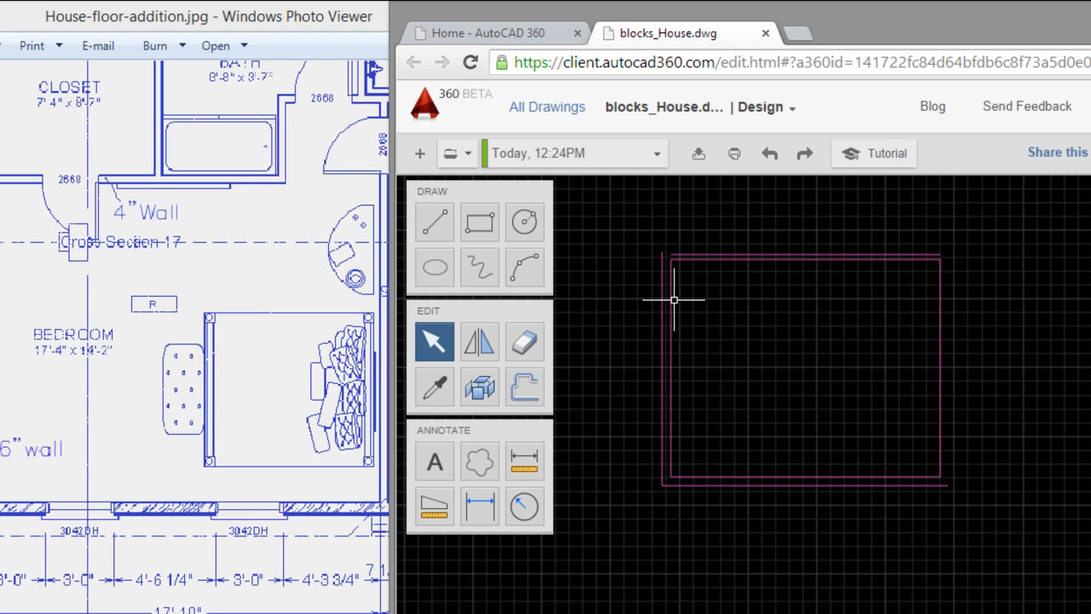
# - Offset the bedroom's inner right wall line outward by 4"
pyautogui.click(527, 390)
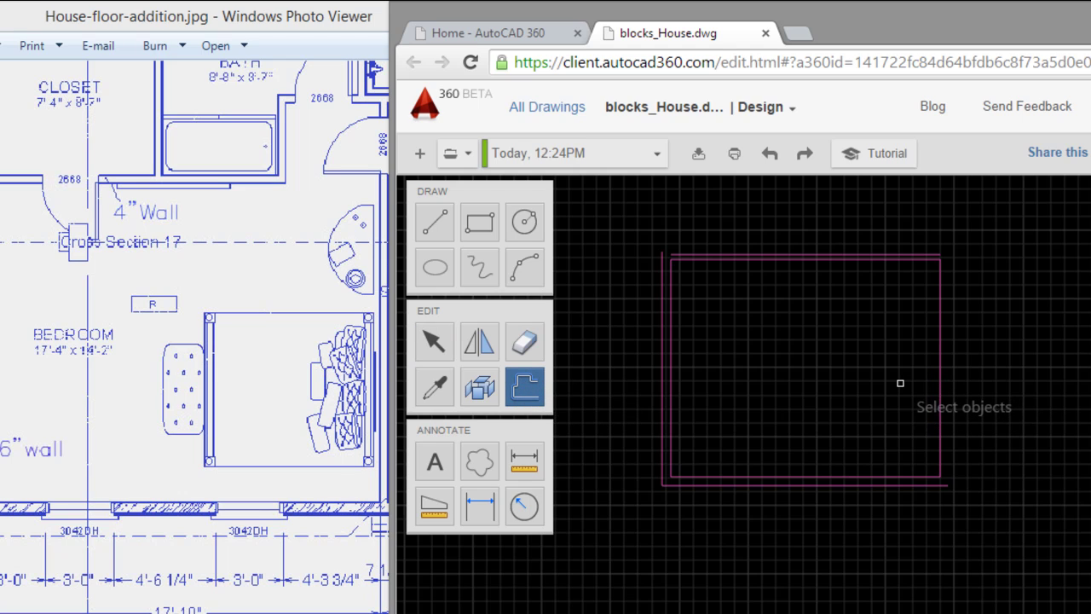
pyautogui.click(939, 383)
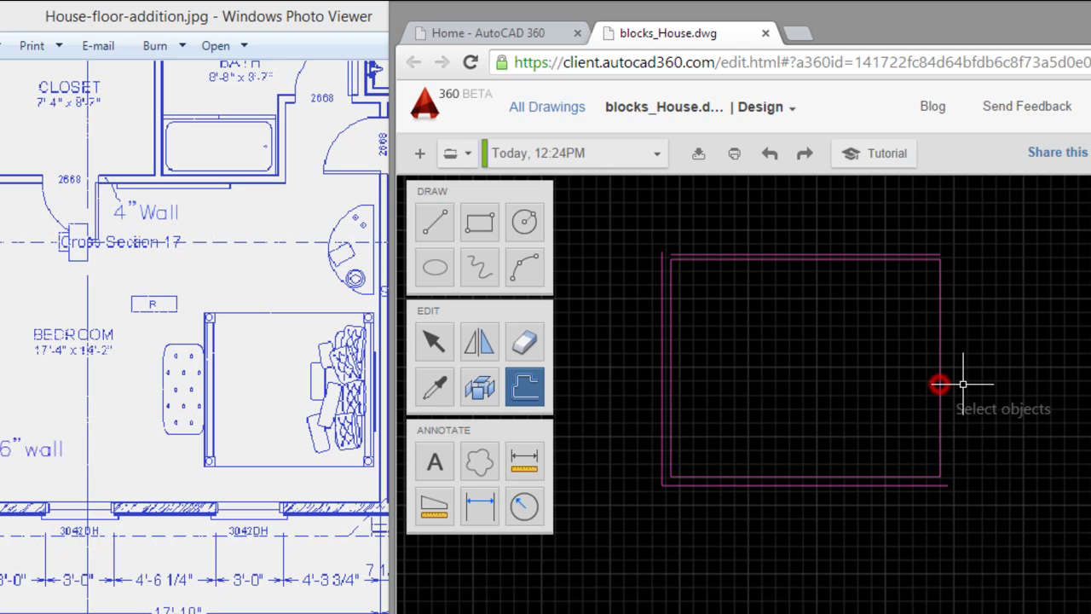
pyautogui.write('4')
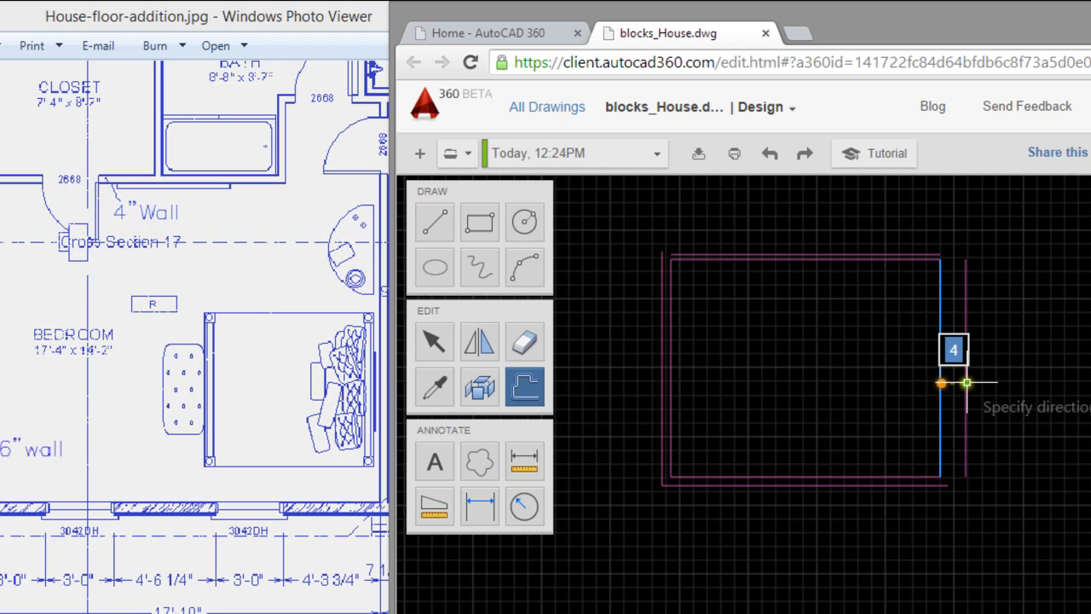
pyautogui.write('"')
pyautogui.press('Return')
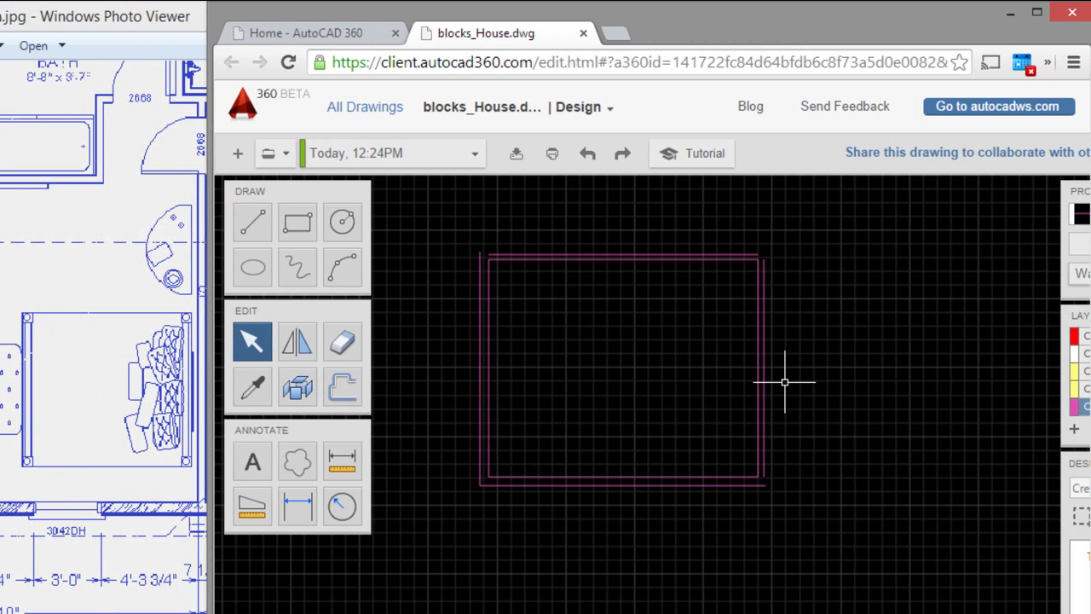
pyautogui.click(1036, 12)
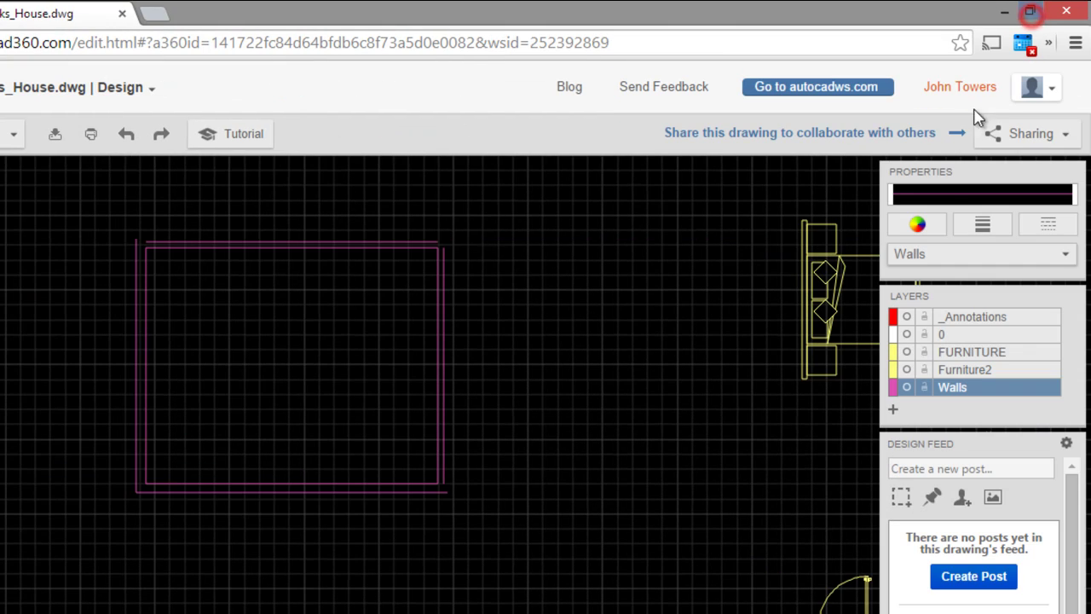
pyautogui.click(1029, 10)
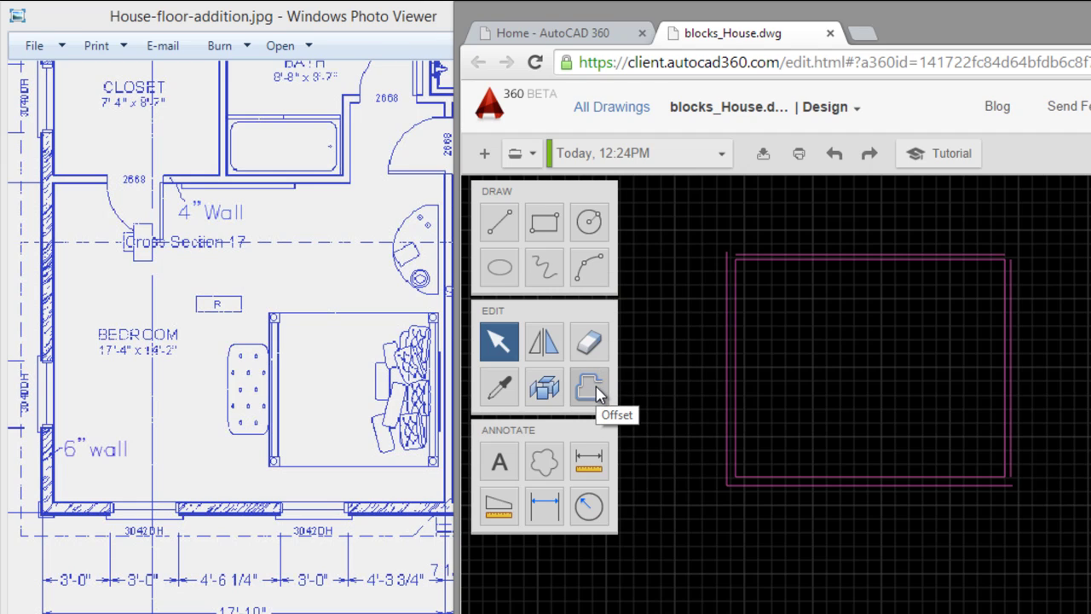
# - Offset the outer left wall line 3' into the bedroom to mark the near edge of the bottom wall's first window
pyautogui.click(590, 388)
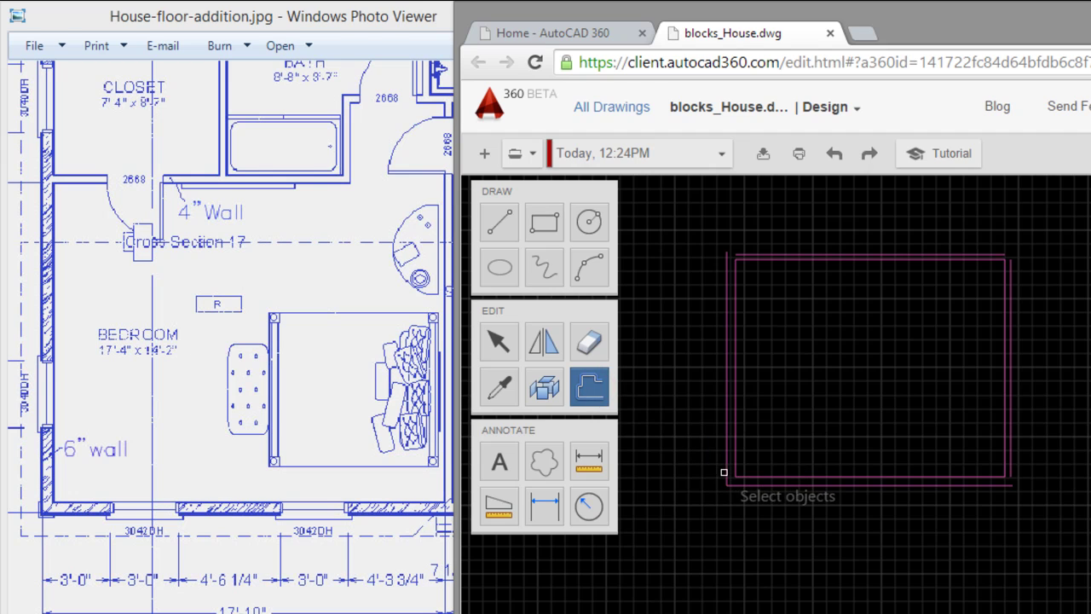
pyautogui.scroll(2, 726, 474)
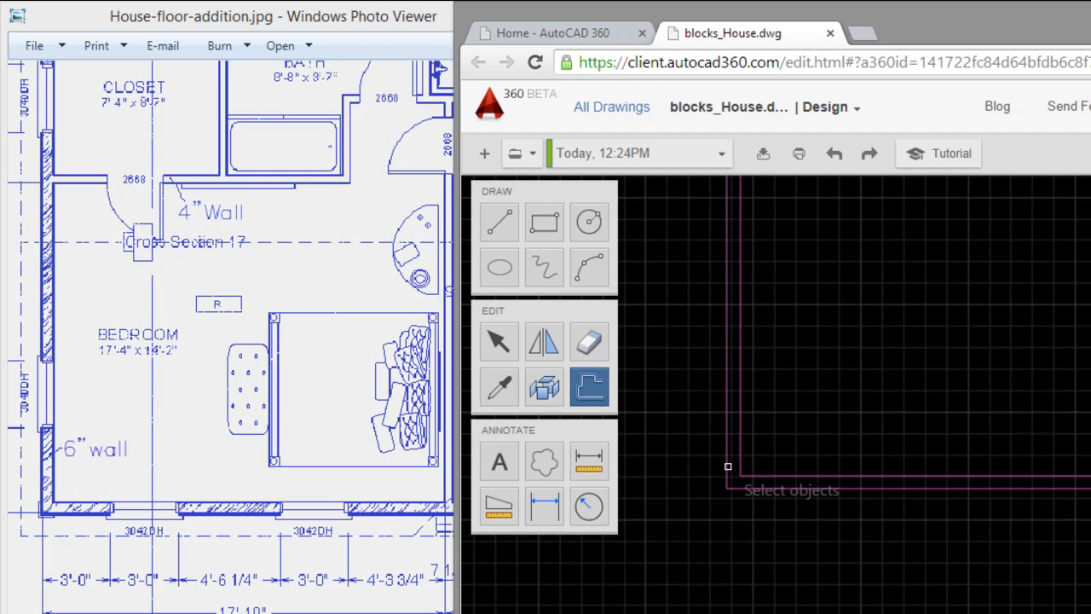
pyautogui.click(727, 465)
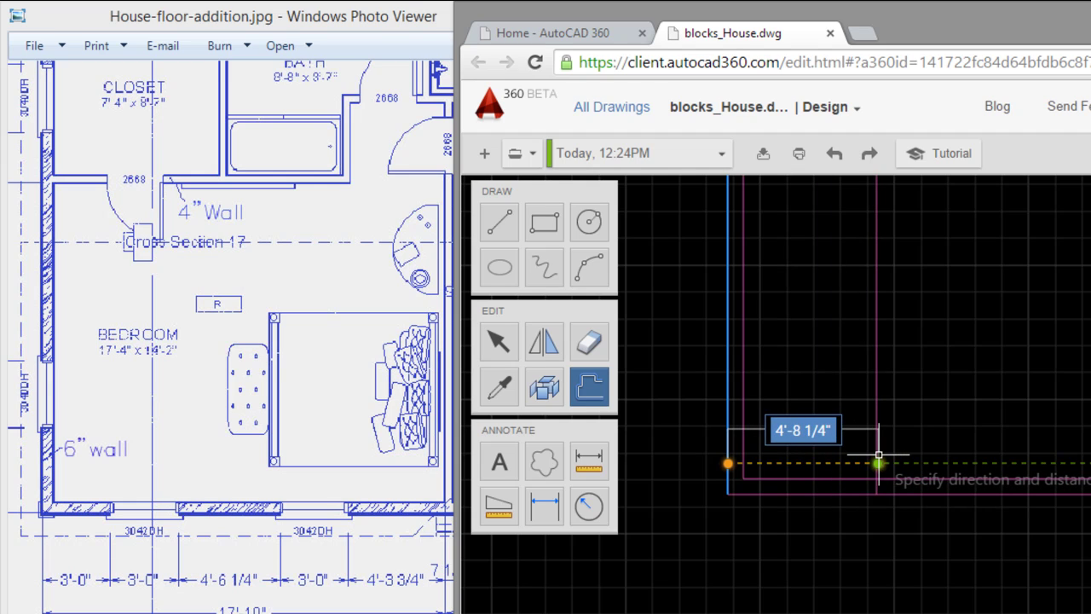
pyautogui.write('3')
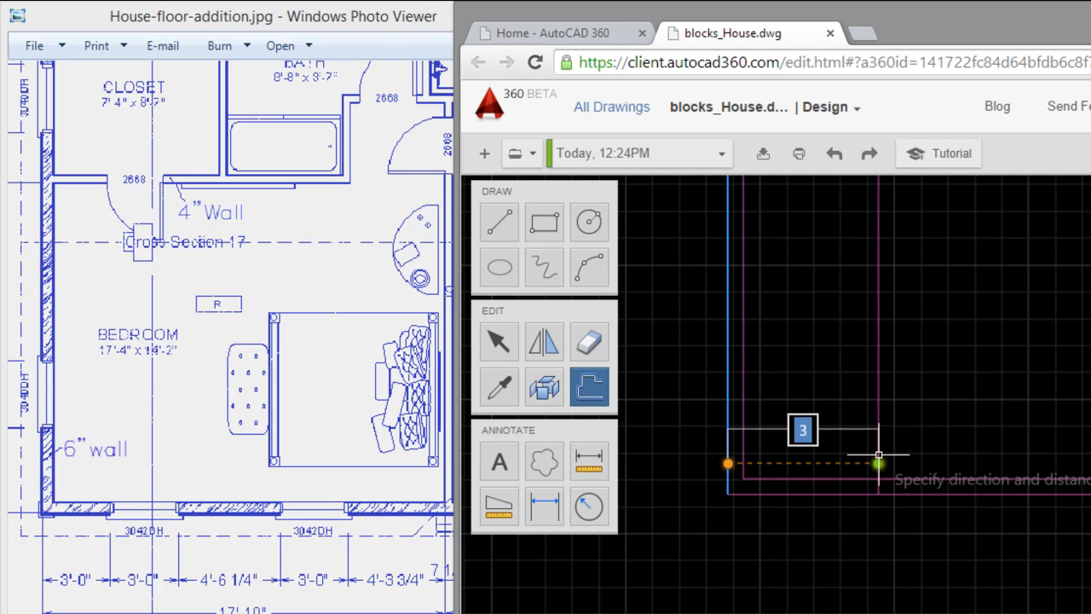
pyautogui.write("'")
pyautogui.press('Return')
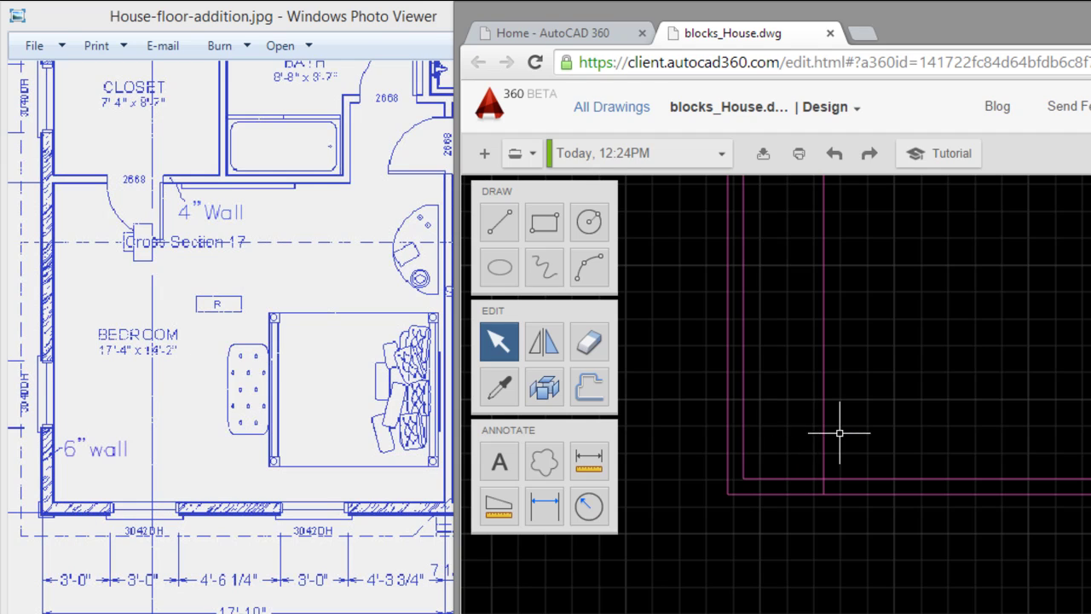
# - Offset the new vertical line another 3' to the right to mark the far edge of the window opening
pyautogui.click(589, 386)
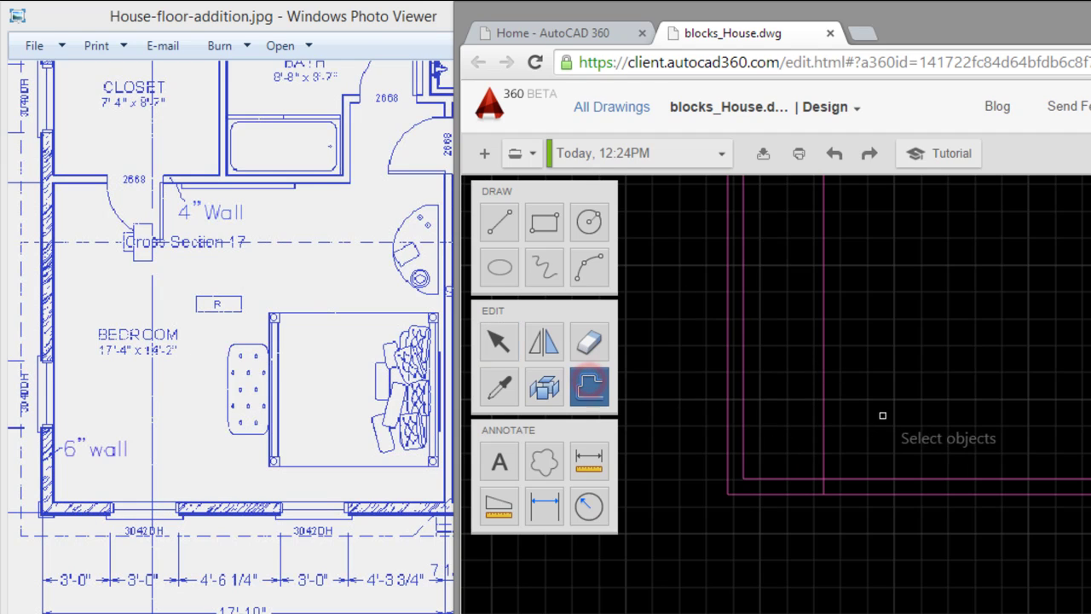
pyautogui.click(823, 429)
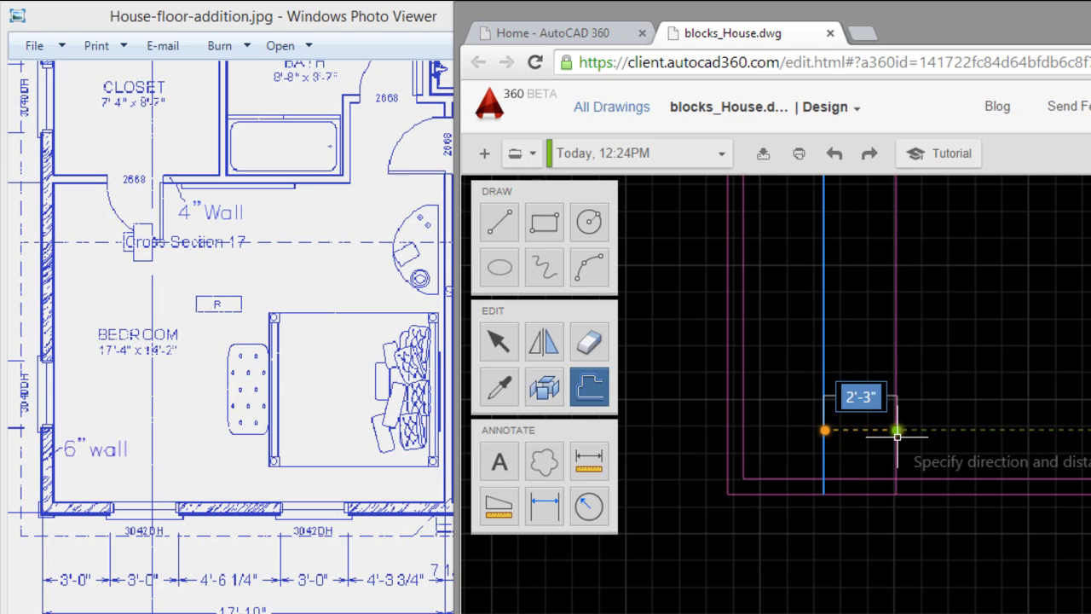
pyautogui.write("3'")
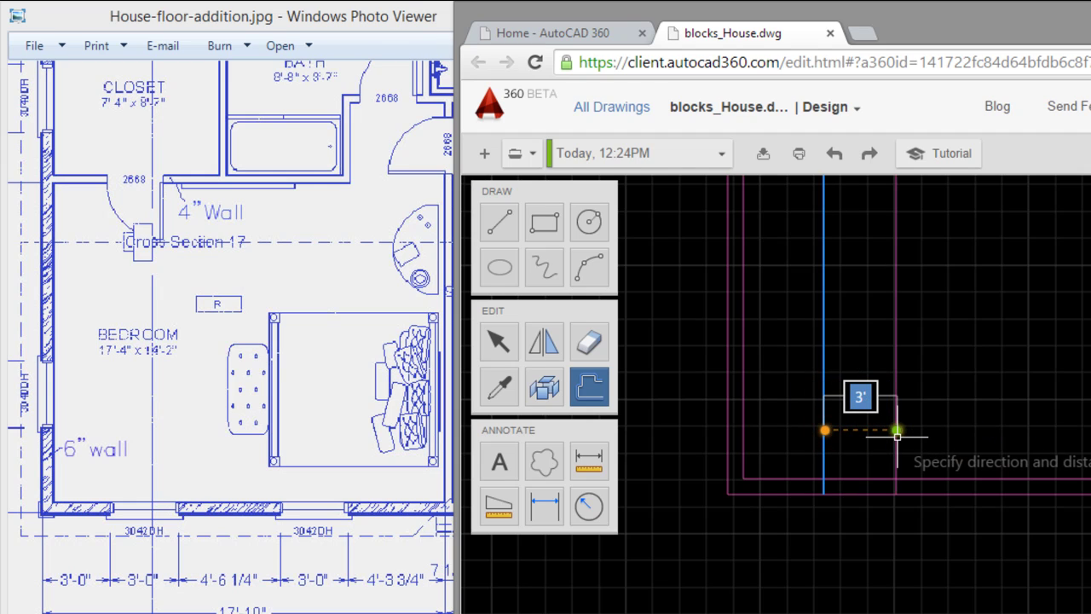
pyautogui.press('Return')
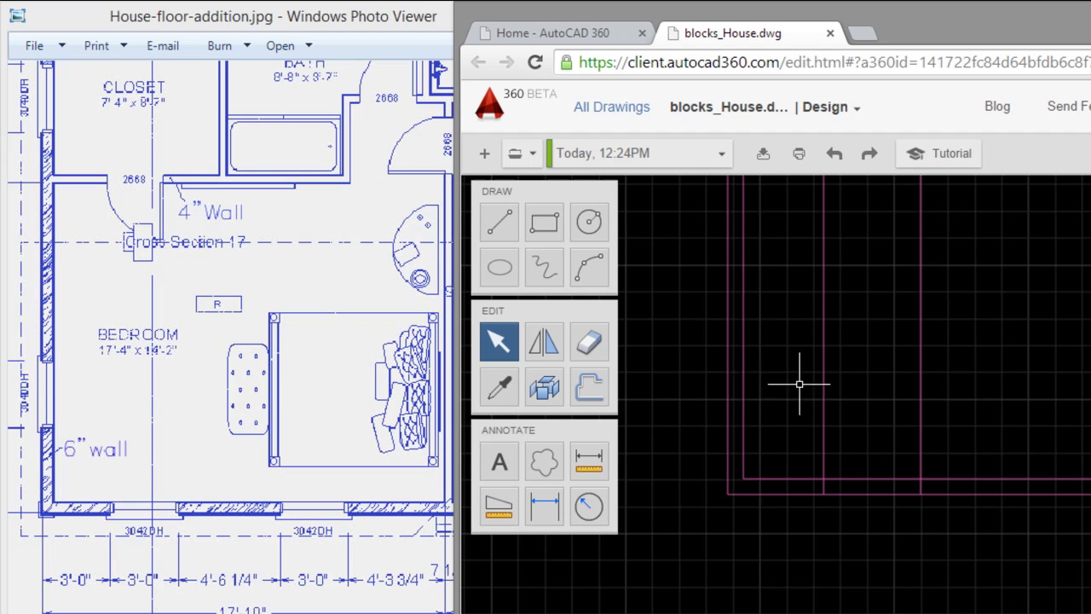
# - Erase both vertical guide lines inside the room and the bottom wall segments between them to cut the window opening
pyautogui.click(588, 347)
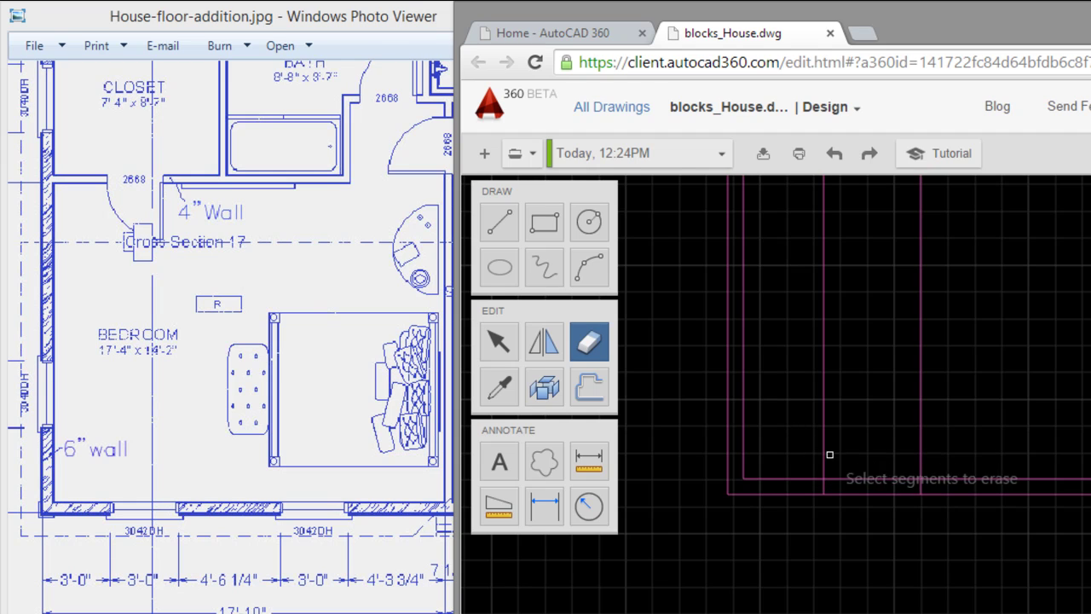
pyautogui.scroll(-2, 800, 425)
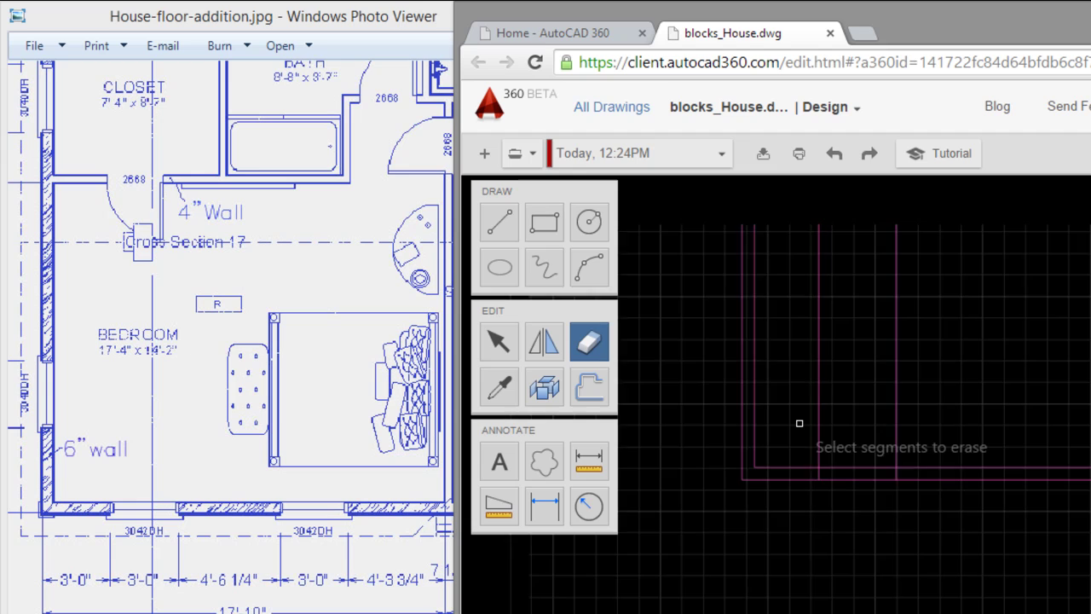
pyautogui.moveTo(812, 399); pyautogui.dragTo(794, 447, button='middle')
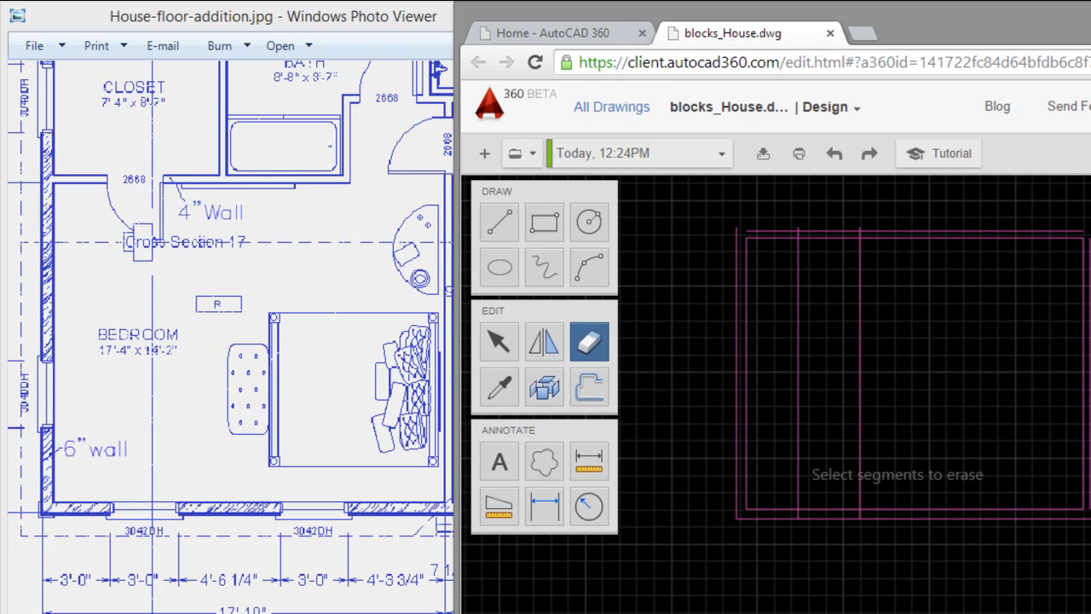
pyautogui.click(798, 461)
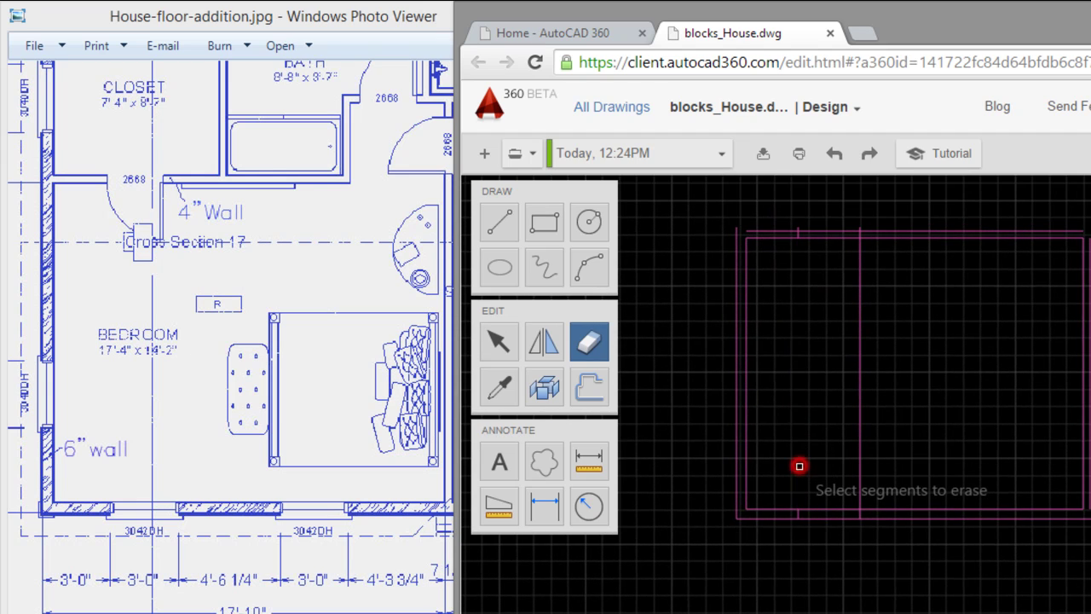
pyautogui.click(858, 483)
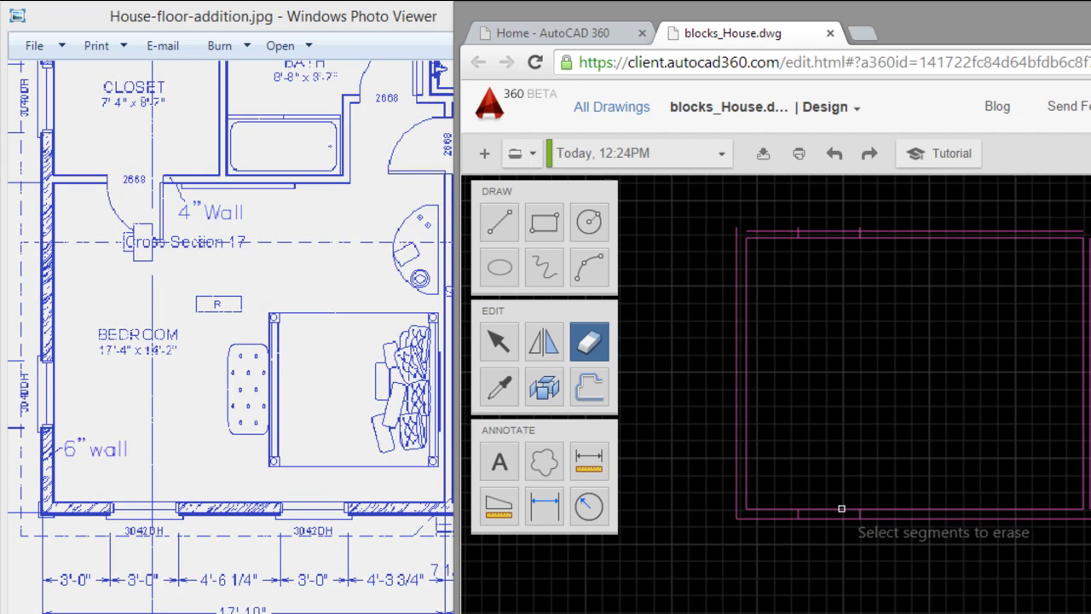
pyautogui.click(829, 513)
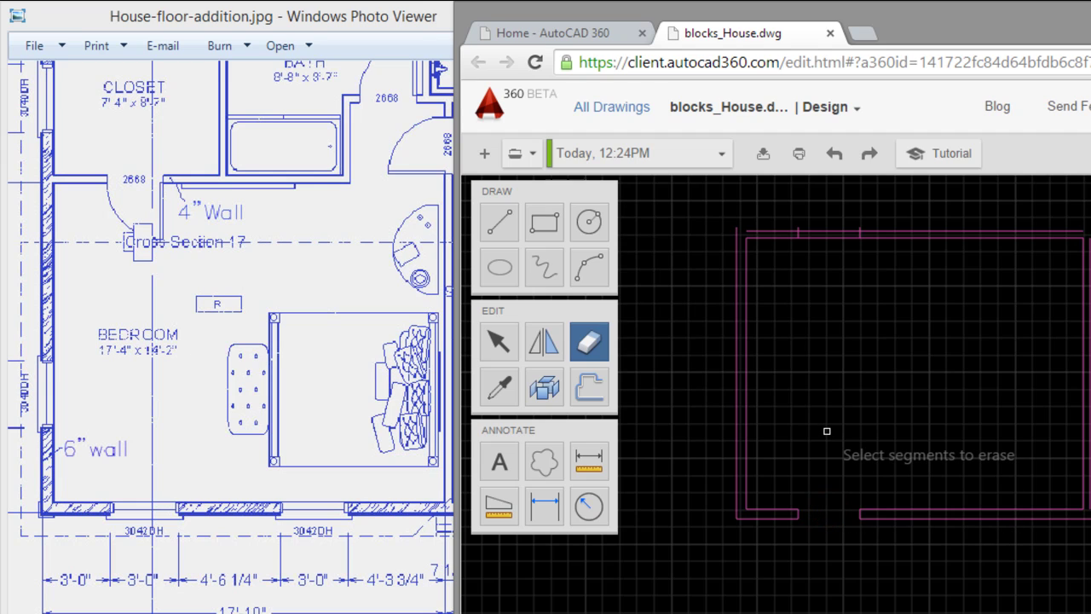
pyautogui.press('Escape')
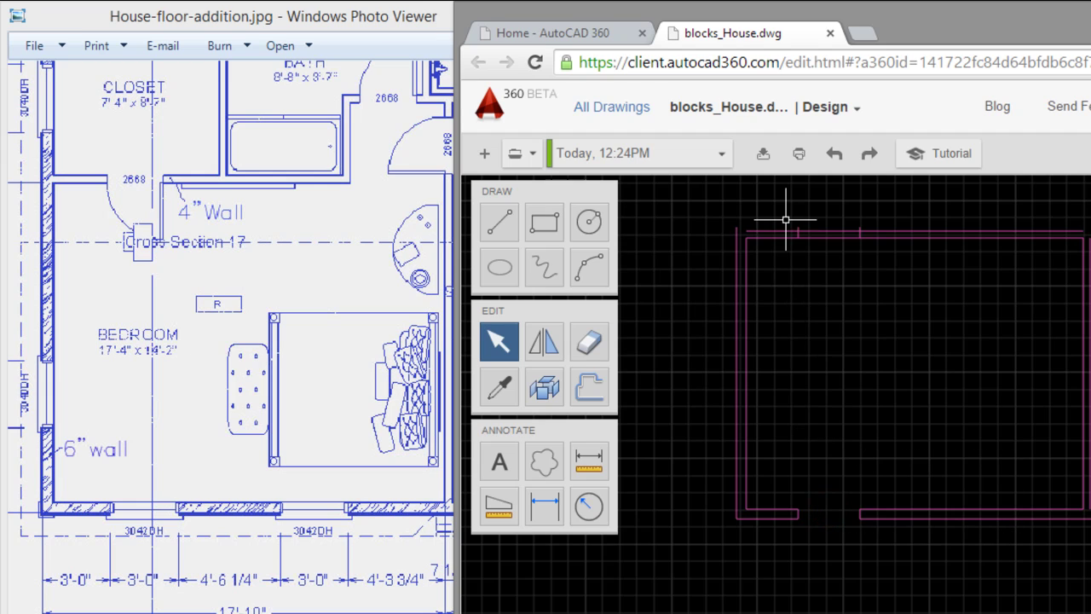
# - Delete the two short leftover guide line pieces in the top wall
pyautogui.scroll(2, 789, 220)
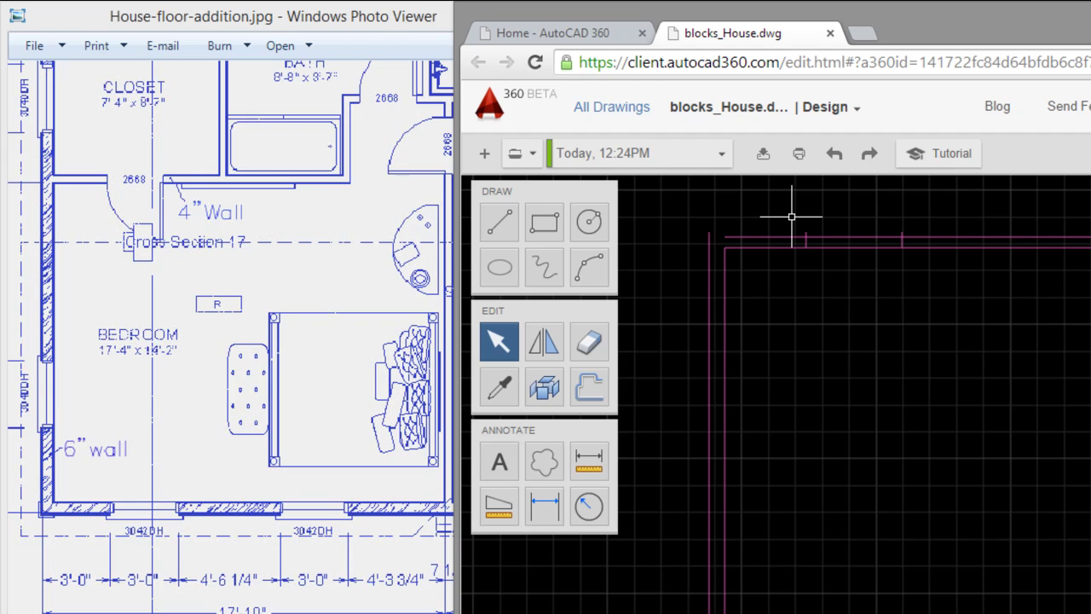
pyautogui.moveTo(787, 217); pyautogui.dragTo(926, 269)
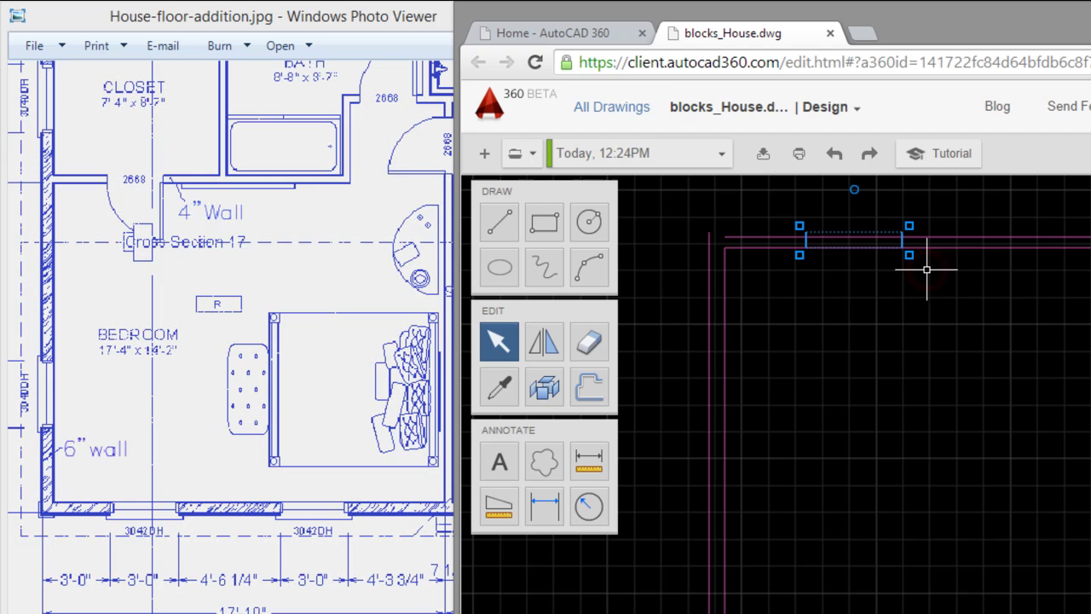
pyautogui.press('Delete')
pyautogui.scroll(-2, 858, 324)
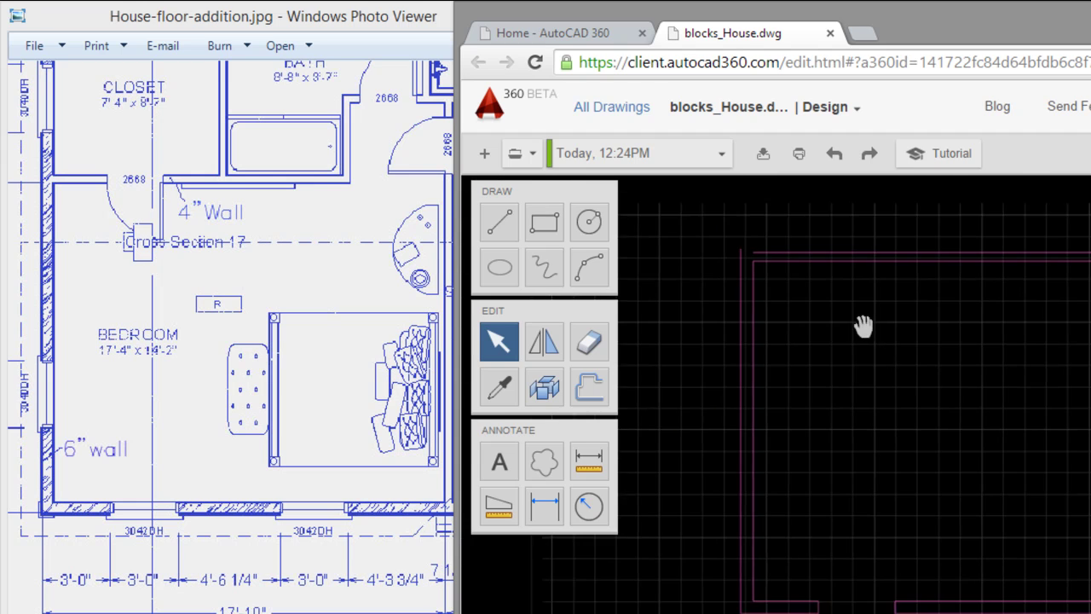
pyautogui.scroll(3, 810, 504)
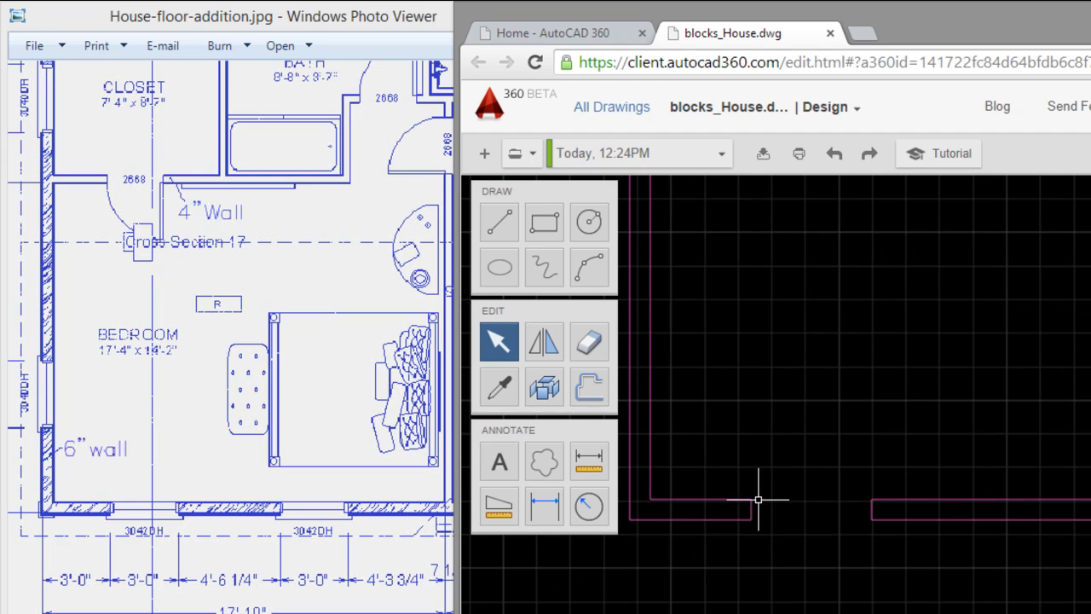
pyautogui.moveTo(757, 497); pyautogui.dragTo(922, 469, button='middle')
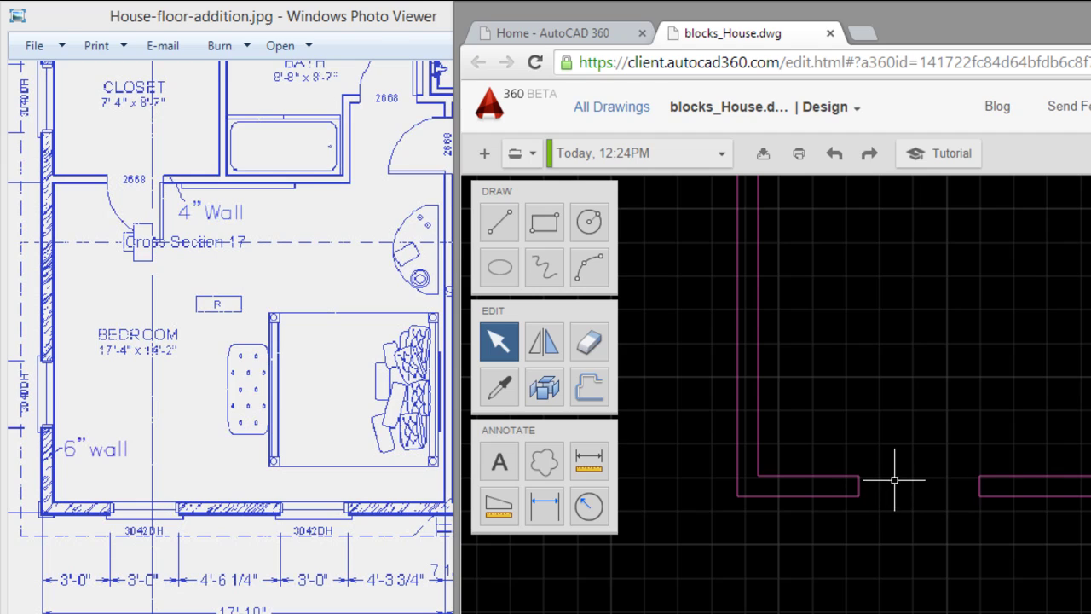
pyautogui.moveTo(940, 450); pyautogui.dragTo(856, 449, button='middle')
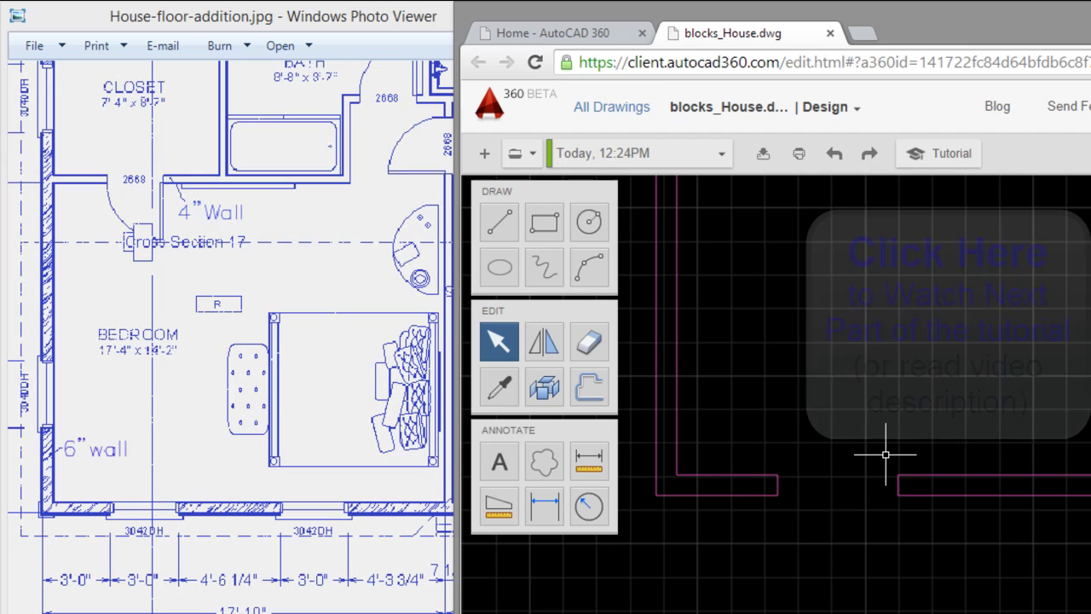